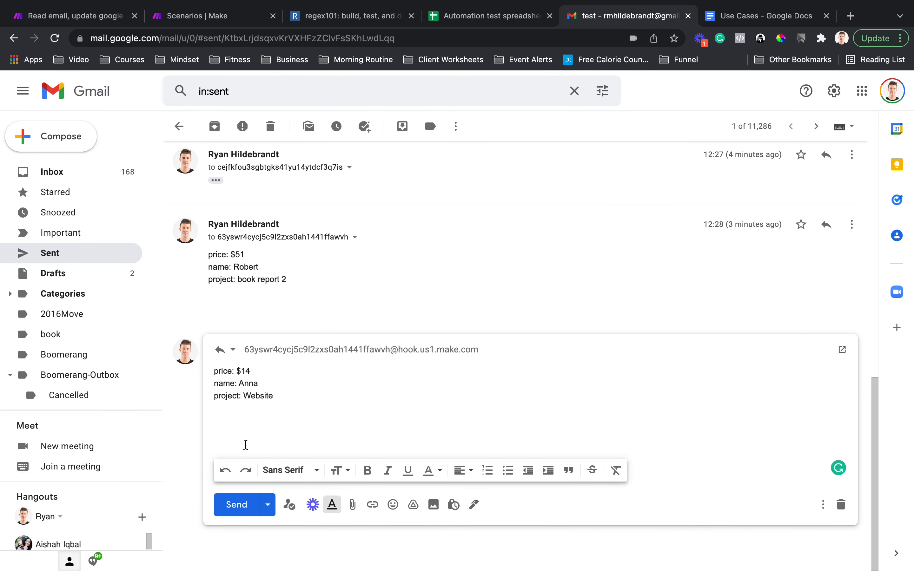
Send the drafted reply with the $14 price and the Website project to the mailhook address.
{"action": "left_click", "coordinate": [259, 417]}
{"action": "mouse_move", "coordinate": [305, 349]}
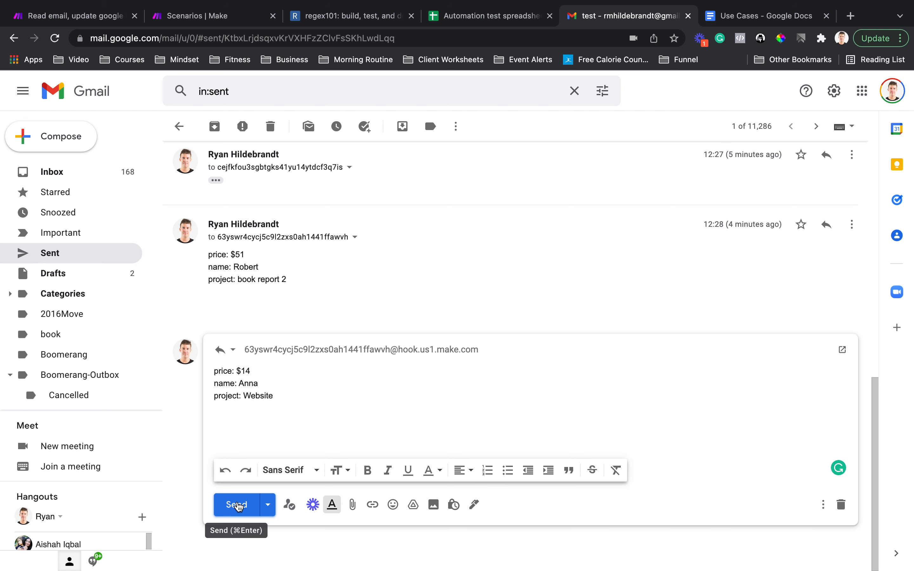
{"action": "left_click", "coordinate": [238, 506]}
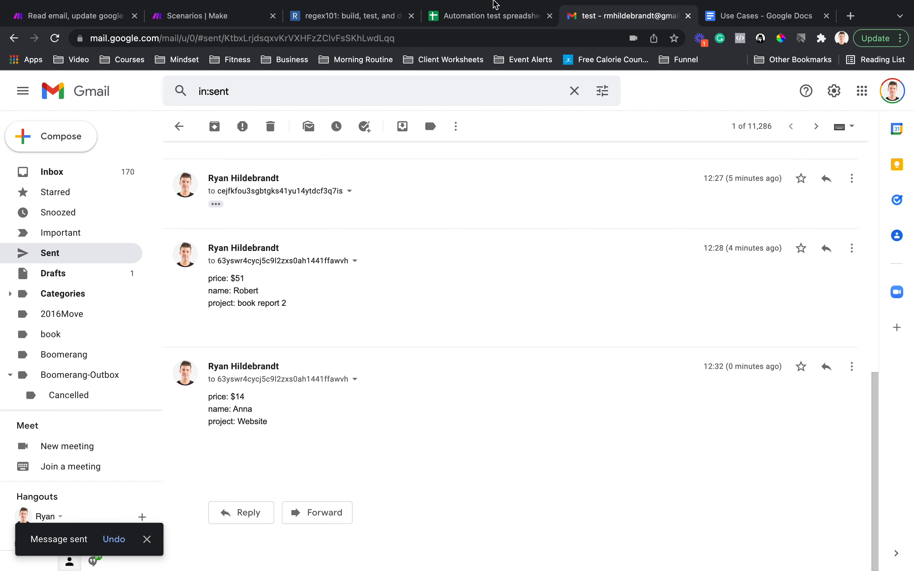
Switch to the Automation test spreadsheet in Google Sheets and check the row for the Website project email.
{"action": "left_click", "coordinate": [467, 16]}
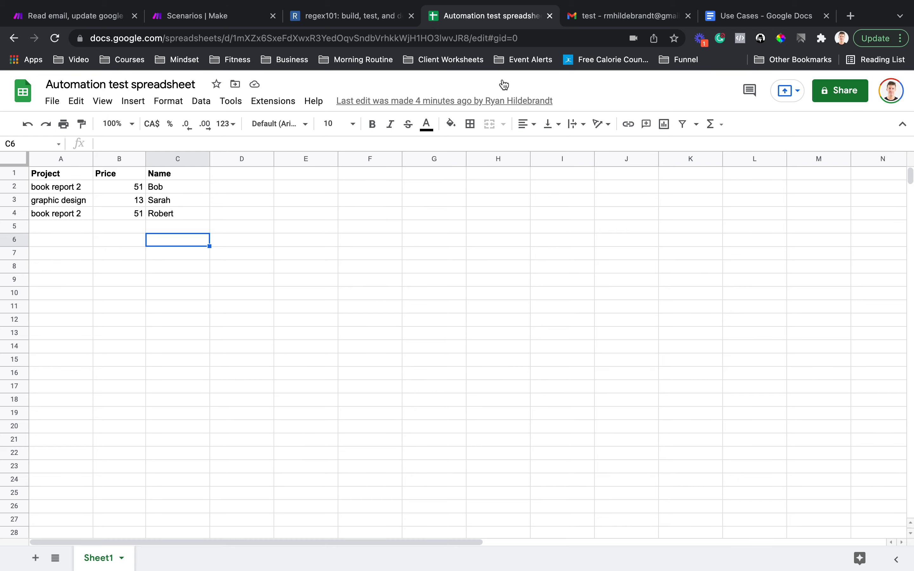
{"action": "left_click", "coordinate": [610, 17]}
{"action": "left_click", "coordinate": [513, 17]}
{"action": "left_click", "coordinate": [60, 237]}
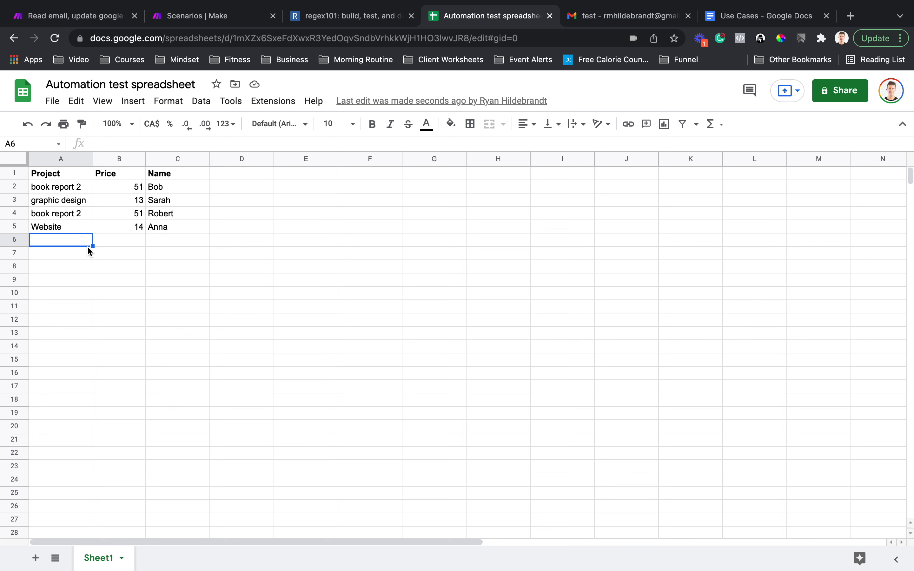
{"action": "key", "text": "Up"}
{"action": "key", "text": "Right"}
{"action": "key", "text": "Right"}
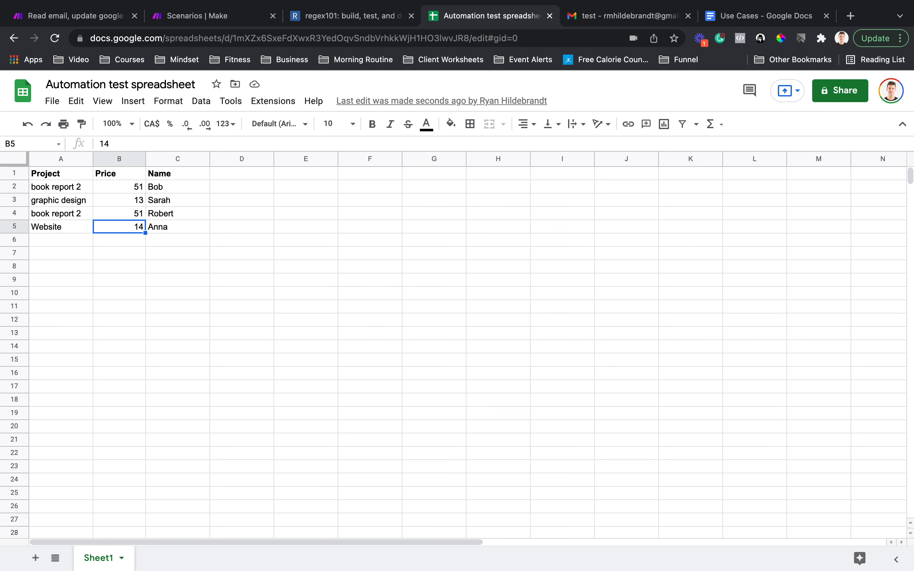
In Gmail, reply to the latest sent message and replace the whole body with the quoted price, name and project lines.
{"action": "left_click", "coordinate": [605, 16]}
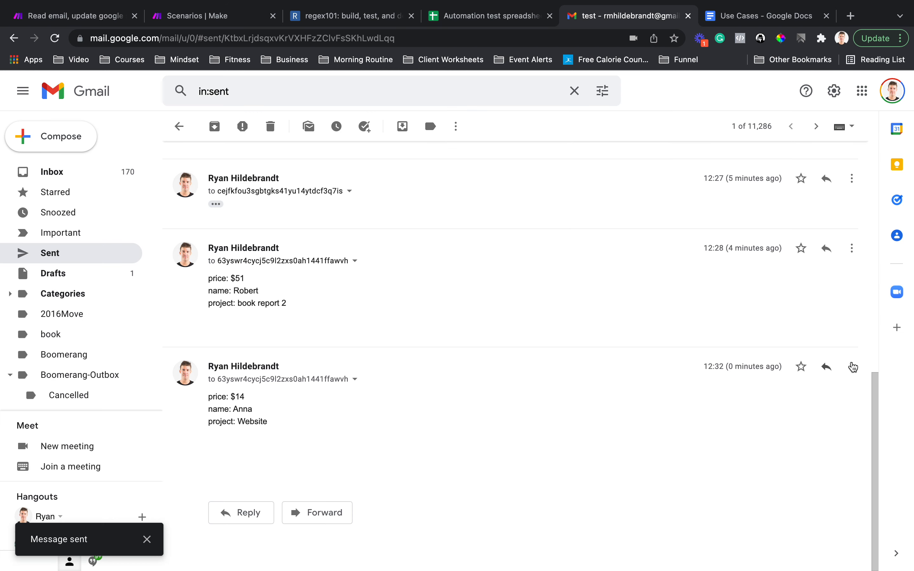
{"action": "left_click", "coordinate": [853, 367]}
{"action": "left_click", "coordinate": [797, 163]}
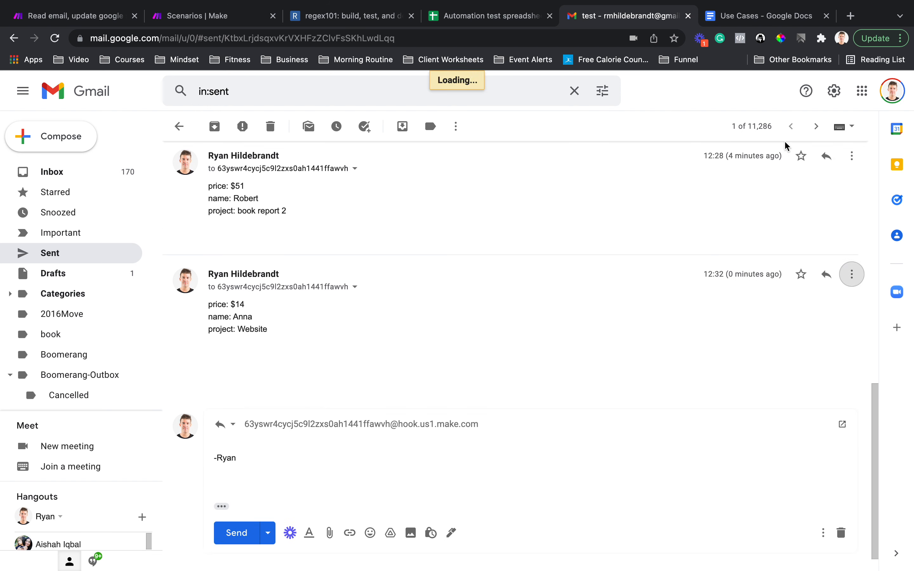
{"action": "scroll", "coordinate": [226, 411], "scroll_direction": "down", "scroll_amount": 1}
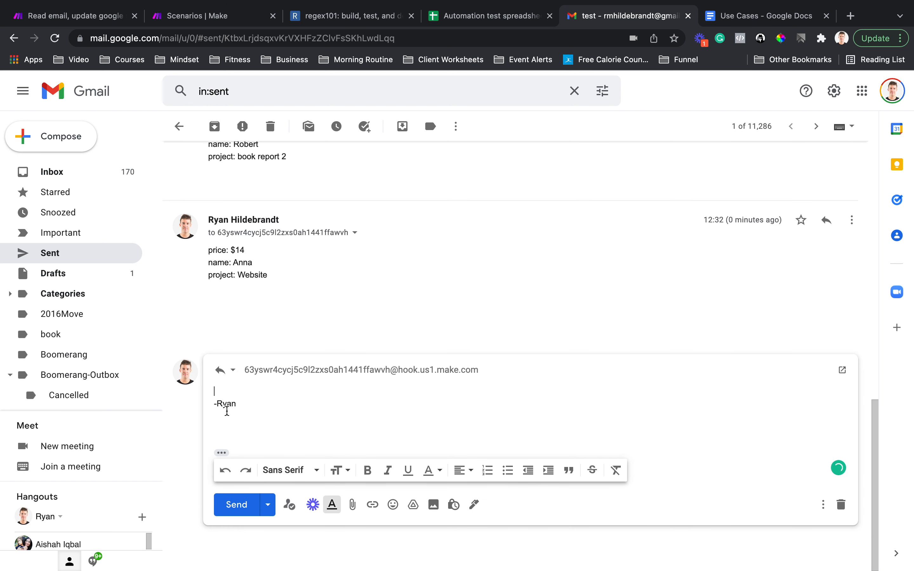
{"action": "left_click", "coordinate": [222, 453]}
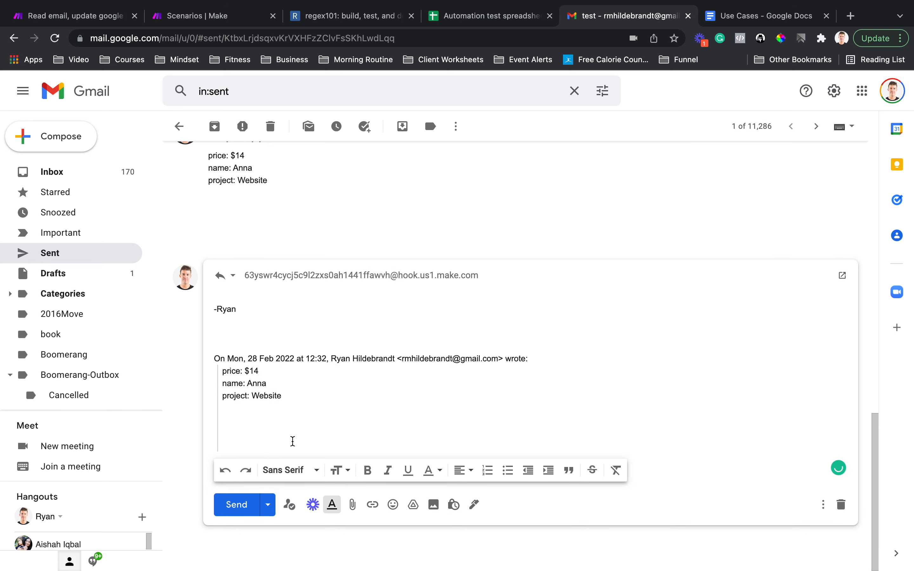
{"action": "left_click_drag", "start_coordinate": [223, 373], "coordinate": [291, 393]}
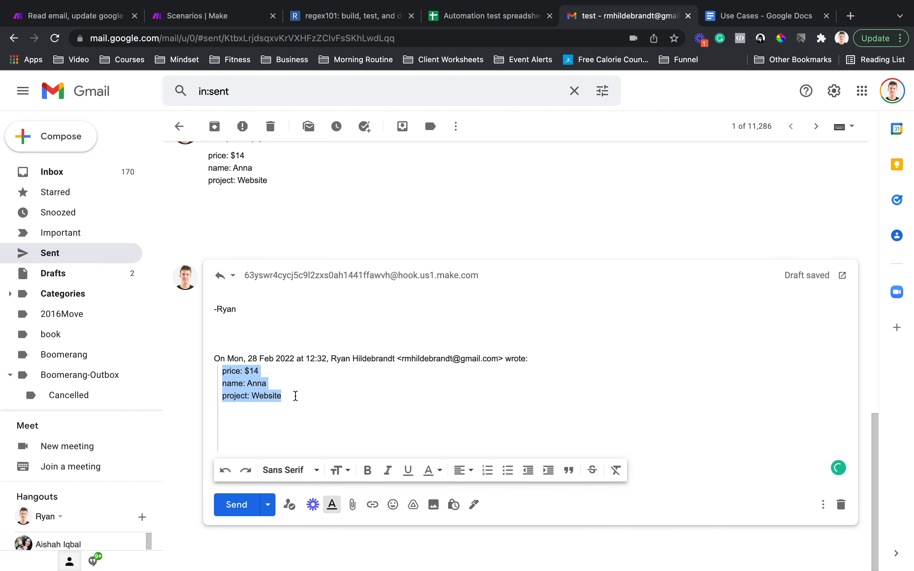
{"action": "key", "text": "super+x"}
{"action": "left_click", "coordinate": [216, 320]}
{"action": "key", "text": "shift+Right"}
{"action": "key", "text": "shift+Right"}
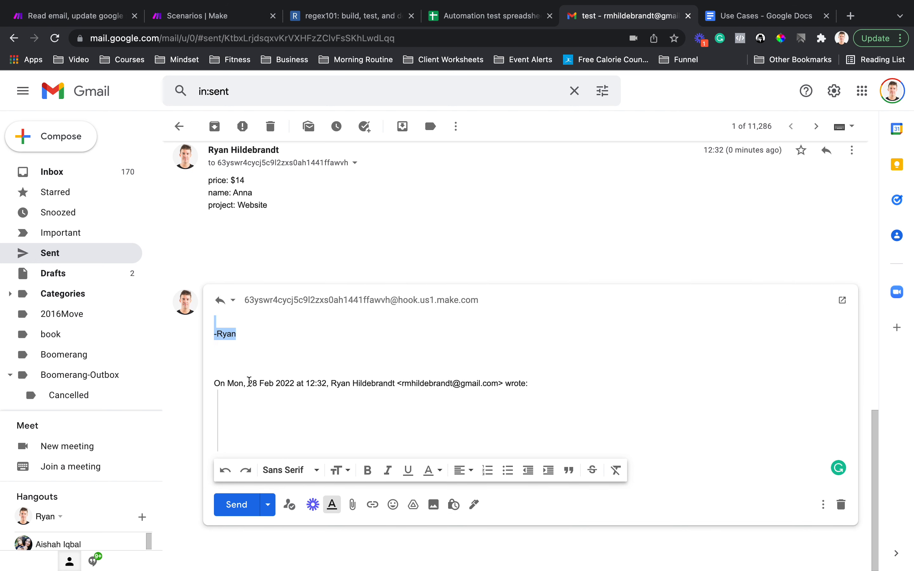
{"action": "key", "text": "super+a"}
{"action": "key", "text": "super+v"}
Set the price in the reply to $300 and replace the name with another customer's full name.
{"action": "key", "text": "Up"}
{"action": "key", "text": "Up"}
{"action": "key", "text": "End"}
{"action": "key", "text": "BackSpace"}
{"action": "key", "text": "BackSpace"}
{"action": "type", "text": "300"}
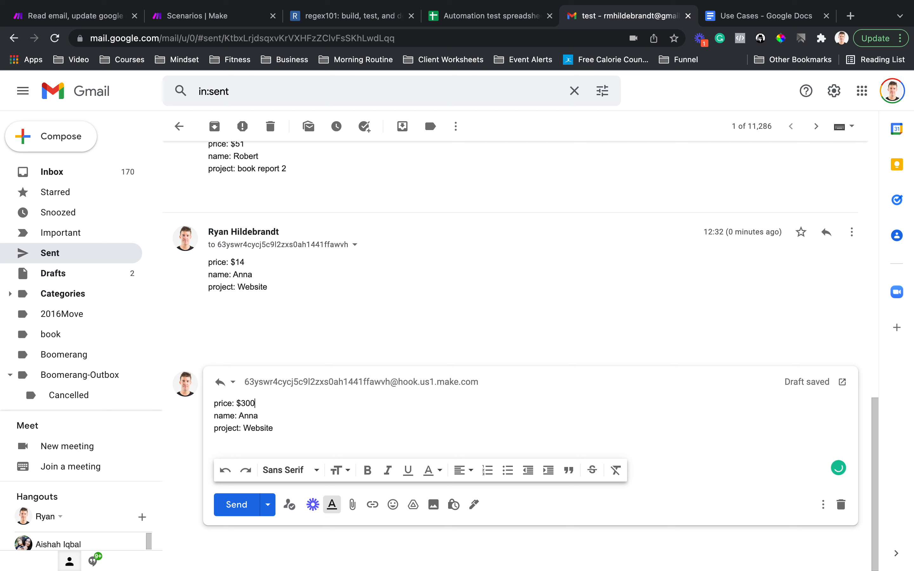
{"action": "key", "text": "shift+Left"}
{"action": "key", "text": "shift+Left"}
{"action": "key", "text": "shift+Left"}
{"action": "type", "text": "Ste"}
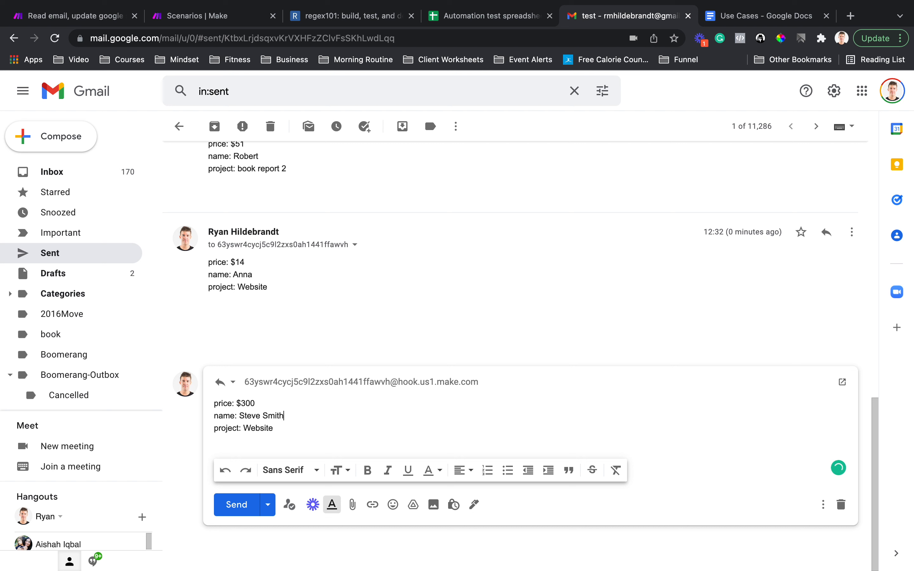
Change the project in the reply to Logo and send the message.
{"action": "double_click", "coordinate": [256, 428]}
{"action": "type", "text": "Logo"}
{"action": "left_click", "coordinate": [237, 514]}
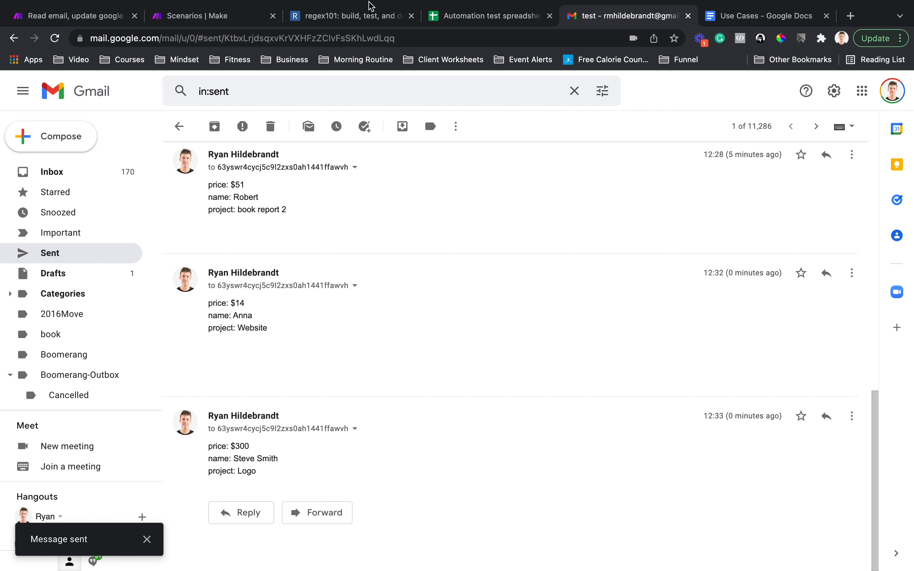
Compare the Logo project row in the Automation test spreadsheet with the price, name and project lines of the sent Gmail message.
{"action": "left_click", "coordinate": [471, 14]}
{"action": "left_click_drag", "start_coordinate": [38, 248], "coordinate": [184, 240]}
{"action": "left_click", "coordinate": [112, 306]}
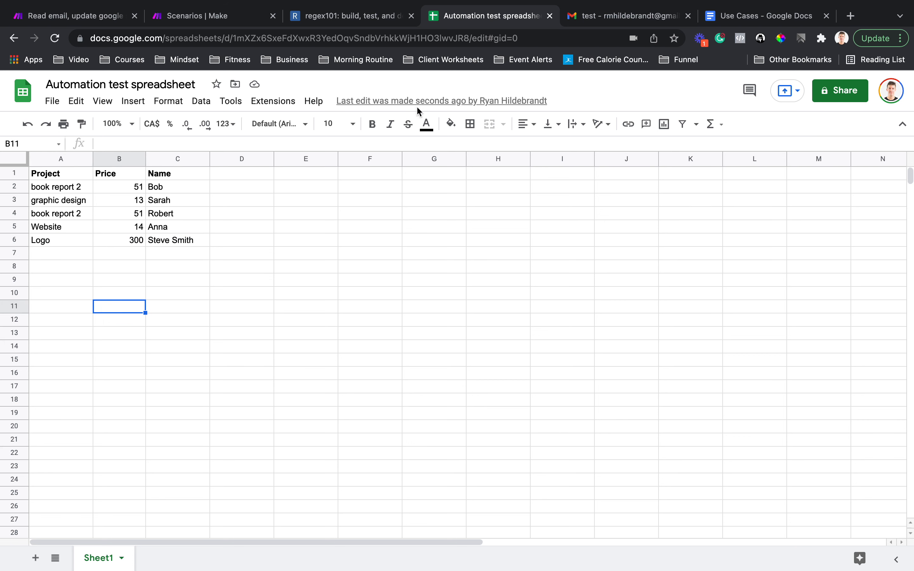
{"action": "left_click", "coordinate": [582, 16]}
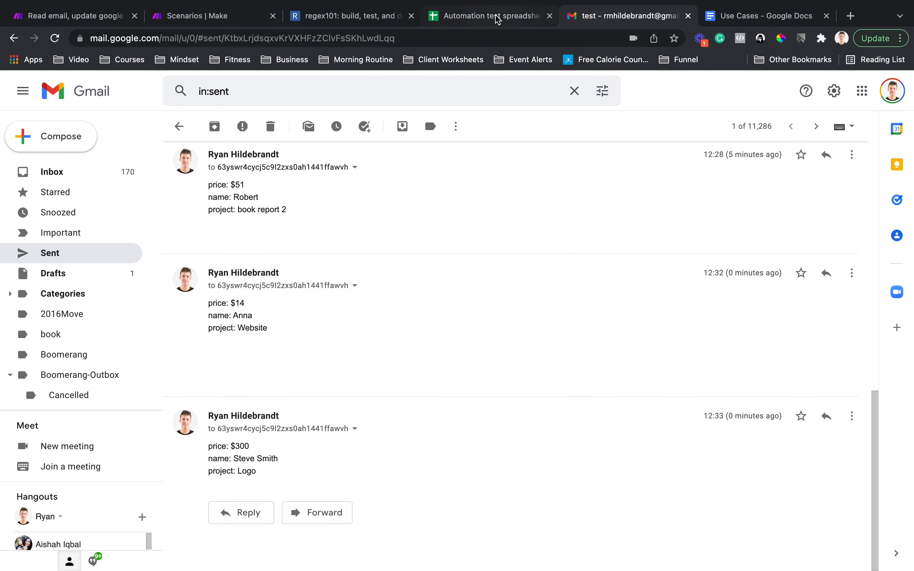
{"action": "left_click", "coordinate": [498, 17]}
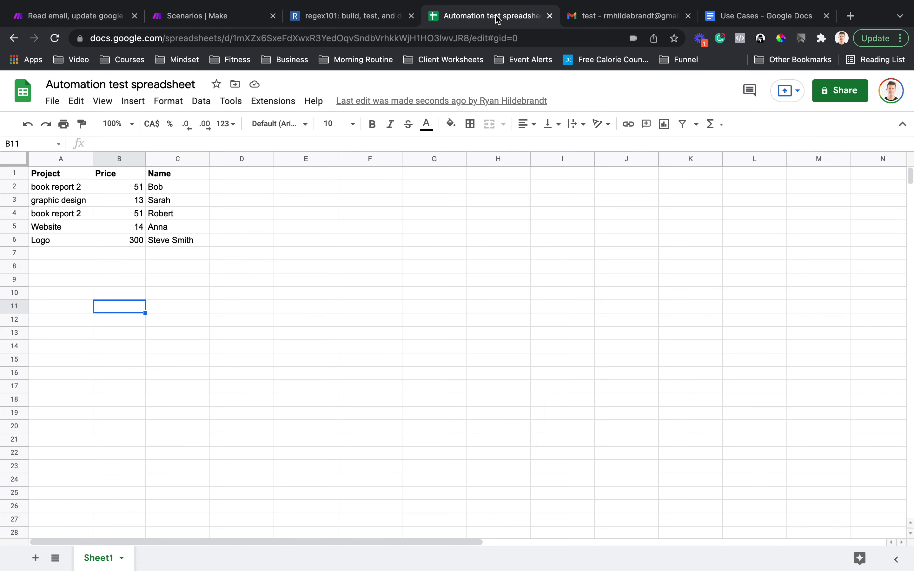
{"action": "left_click", "coordinate": [620, 18]}
{"action": "left_click", "coordinate": [475, 18]}
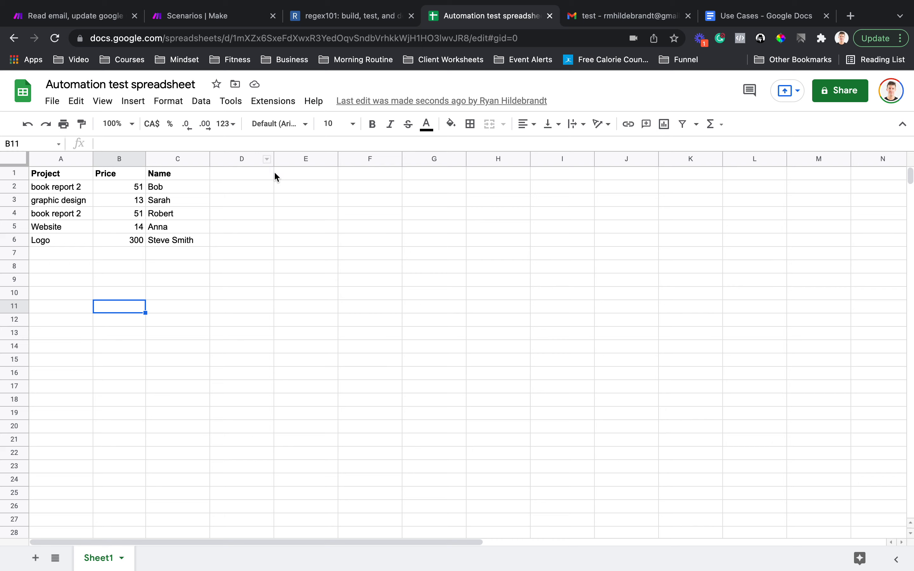
{"action": "left_click", "coordinate": [598, 19]}
{"action": "left_click", "coordinate": [505, 20]}
{"action": "left_click", "coordinate": [601, 18]}
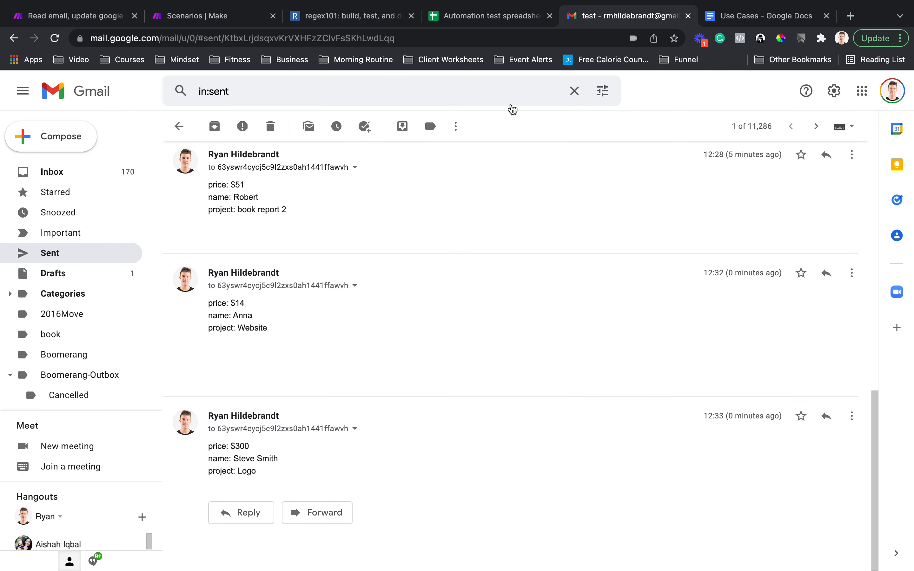
{"action": "left_click_drag", "start_coordinate": [209, 449], "coordinate": [274, 478]}
{"action": "left_click", "coordinate": [273, 478]}
Switch to the "Read email, update google sheet" scenario in Make and examine the text and HTML content in the Webhooks module's output.
{"action": "left_click", "coordinate": [215, 16]}
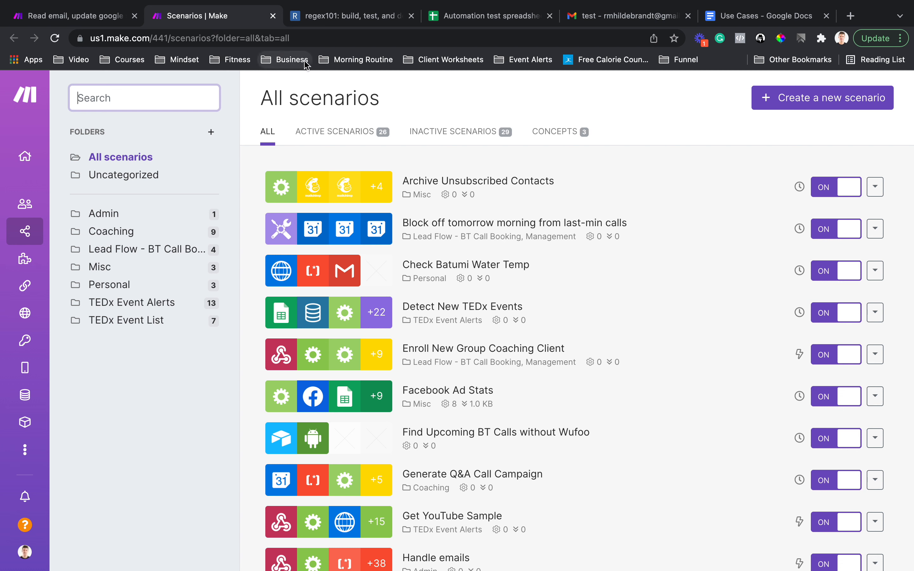
{"action": "left_click", "coordinate": [52, 19]}
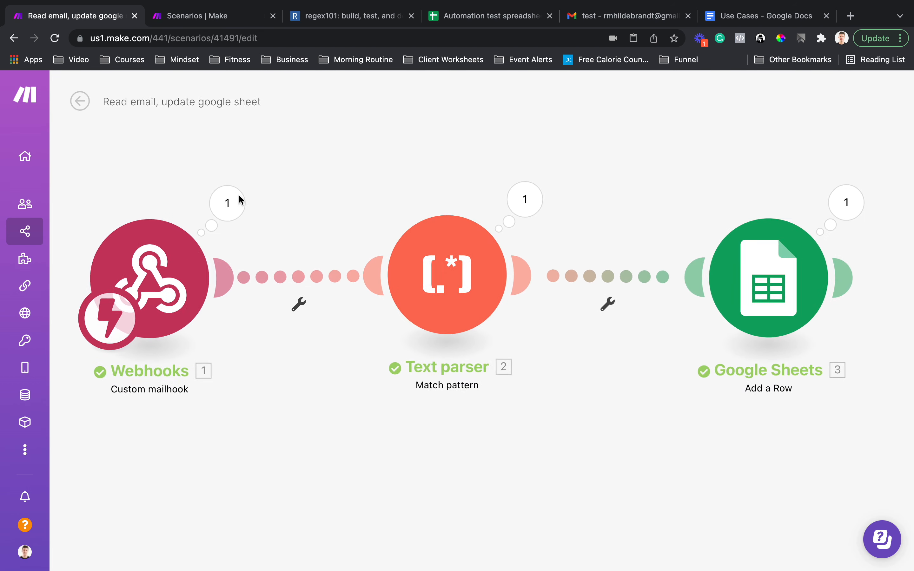
{"action": "scroll", "coordinate": [331, 183], "scroll_direction": "down", "scroll_amount": 3}
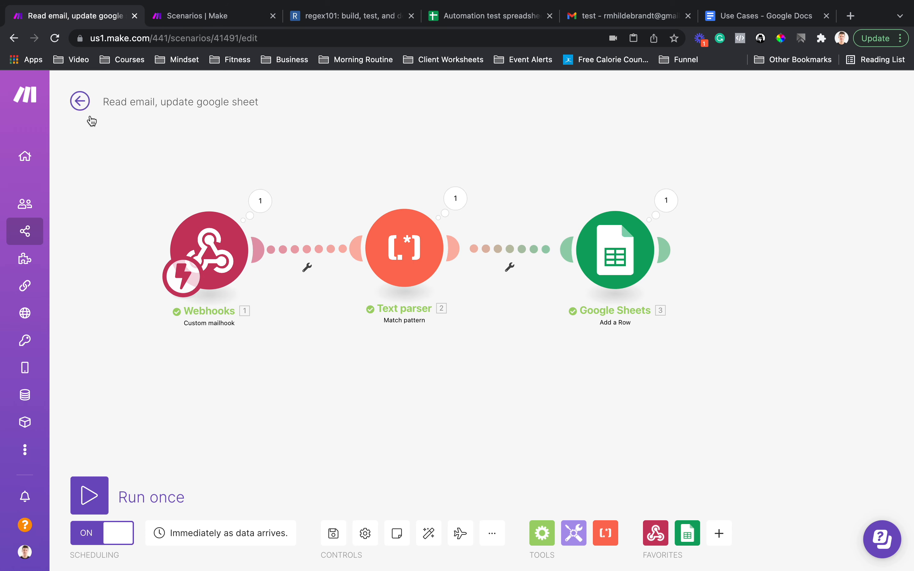
{"action": "left_click", "coordinate": [260, 201]}
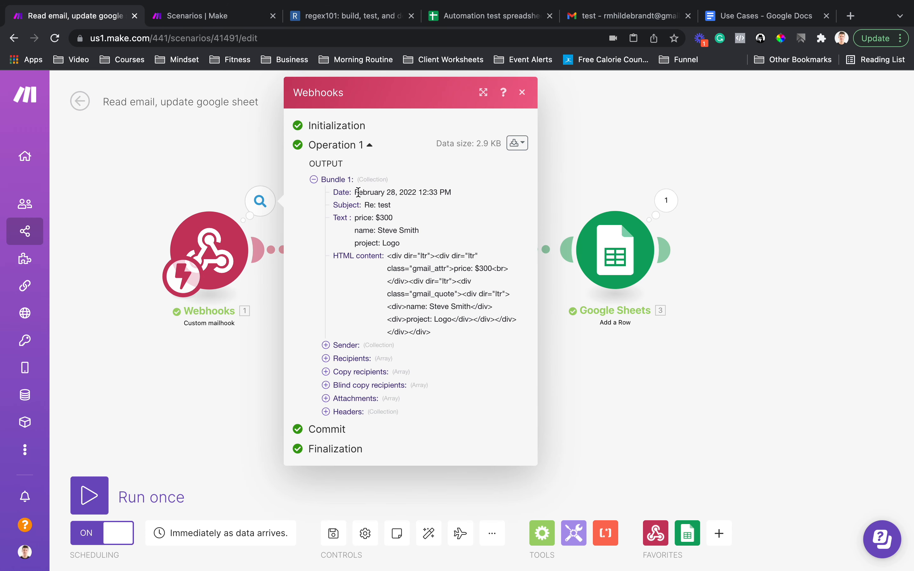
{"action": "left_click_drag", "start_coordinate": [365, 205], "coordinate": [416, 245]}
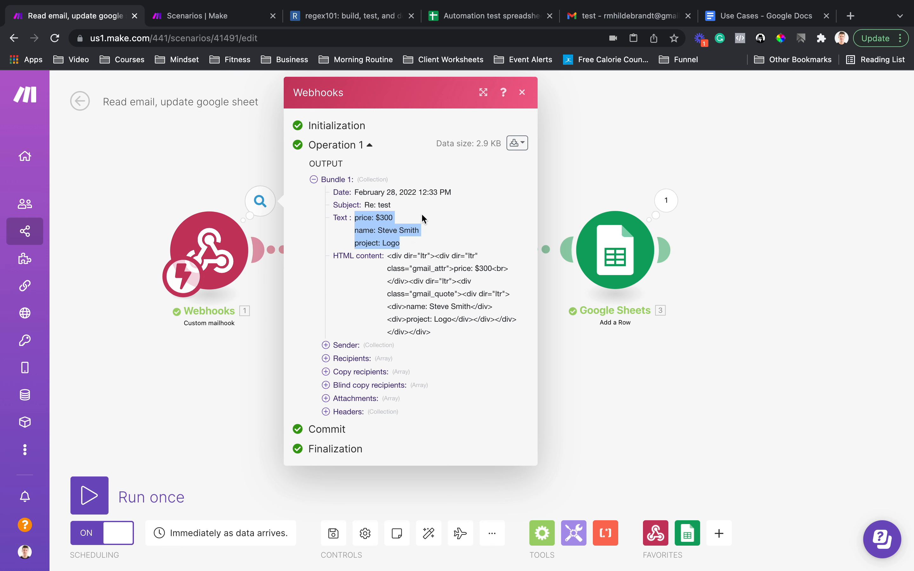
{"action": "left_click", "coordinate": [379, 227]}
{"action": "left_click_drag", "start_coordinate": [396, 264], "coordinate": [437, 349]}
{"action": "left_click", "coordinate": [438, 347]}
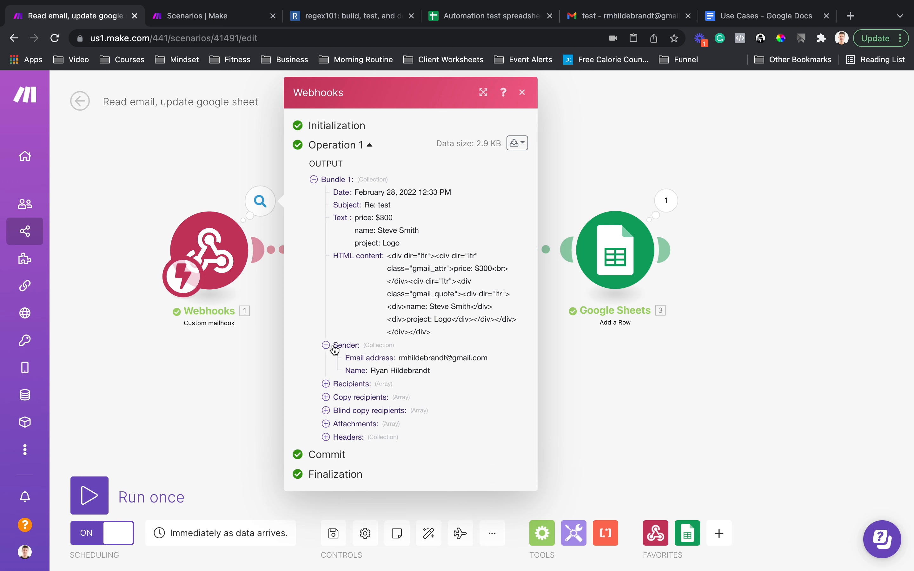
Inspect the email's recipients, attachments and copy recipients in the Webhooks output, review the output once more and close it.
{"action": "left_click", "coordinate": [326, 384]}
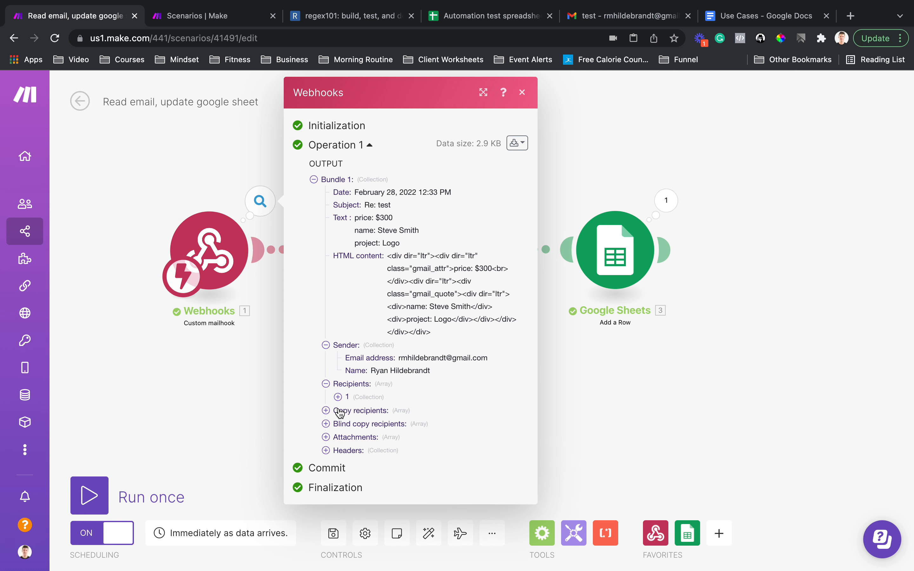
{"action": "left_click", "coordinate": [337, 397]}
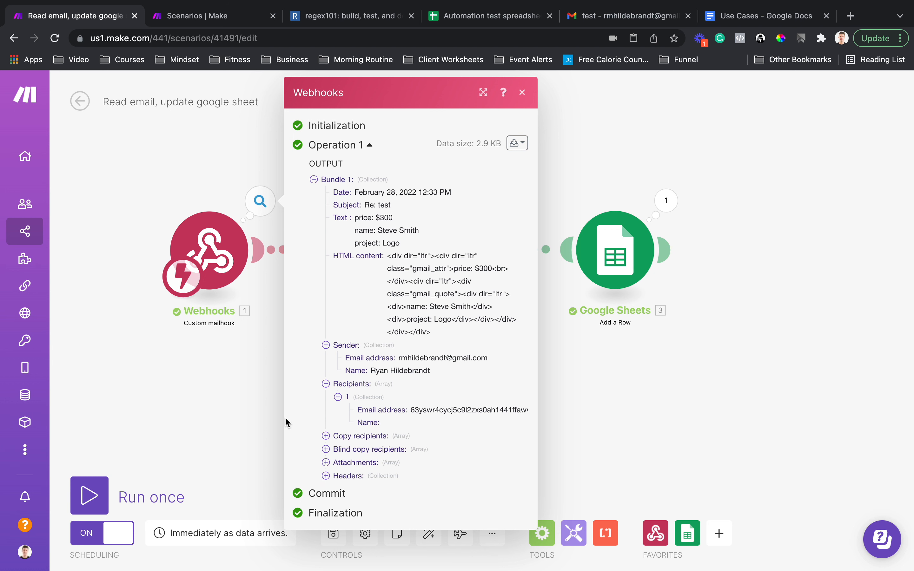
{"action": "left_click", "coordinate": [326, 463]}
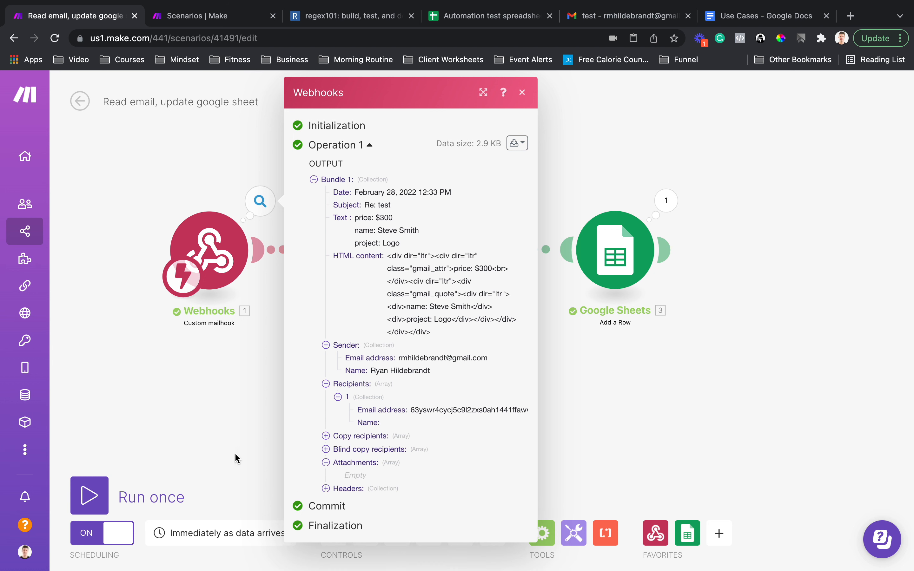
{"action": "left_click", "coordinate": [326, 436]}
{"action": "left_click", "coordinate": [167, 426]}
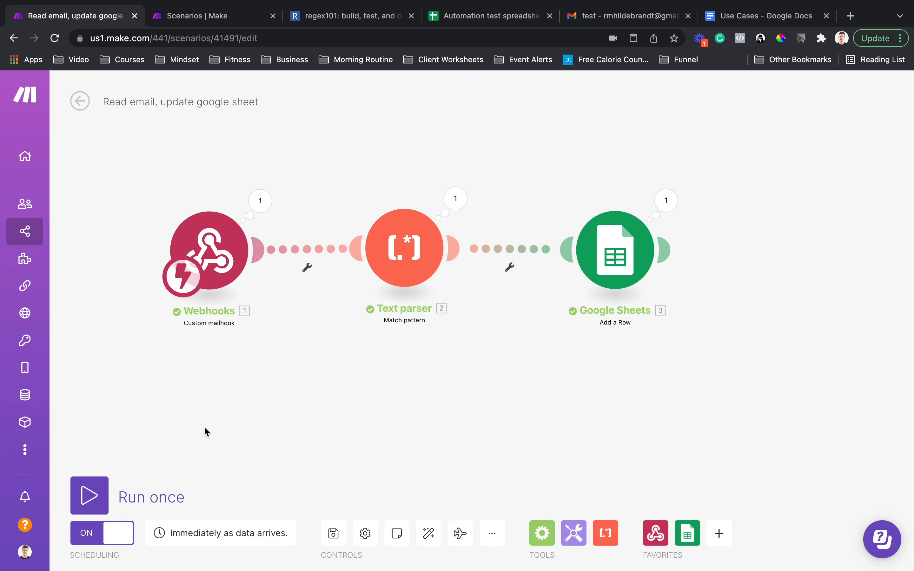
{"action": "left_click", "coordinate": [260, 201]}
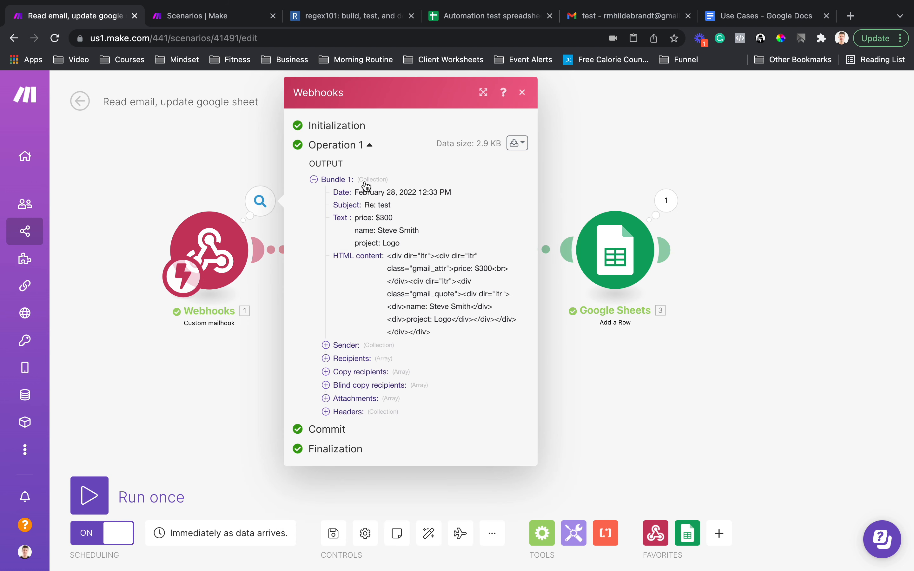
{"action": "left_click", "coordinate": [219, 179]}
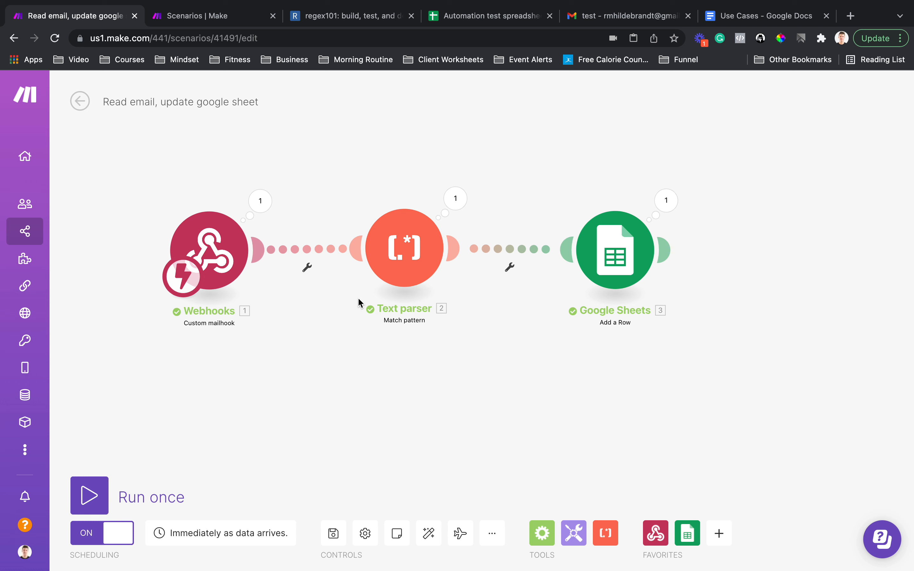
Compare the Text parser module's input text with its parsed price, name and project output, and view the module's settings.
{"action": "left_click", "coordinate": [456, 199]}
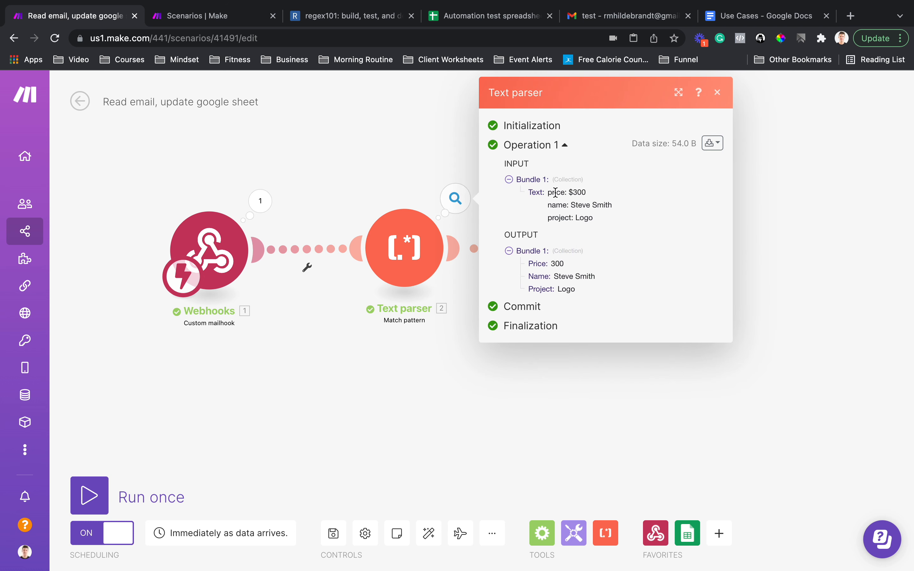
{"action": "left_click_drag", "start_coordinate": [548, 192], "coordinate": [608, 223]}
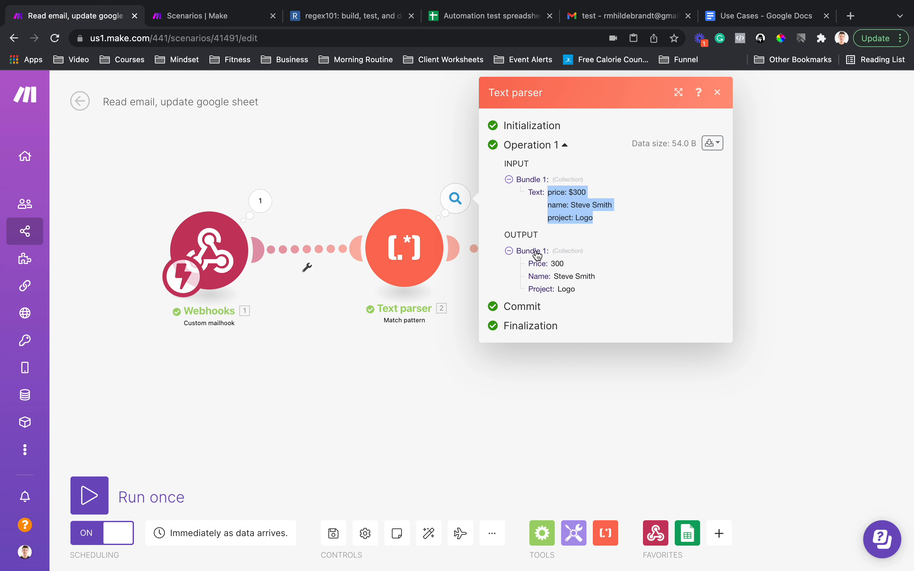
{"action": "left_click_drag", "start_coordinate": [529, 263], "coordinate": [587, 291]}
{"action": "left_click", "coordinate": [586, 291]}
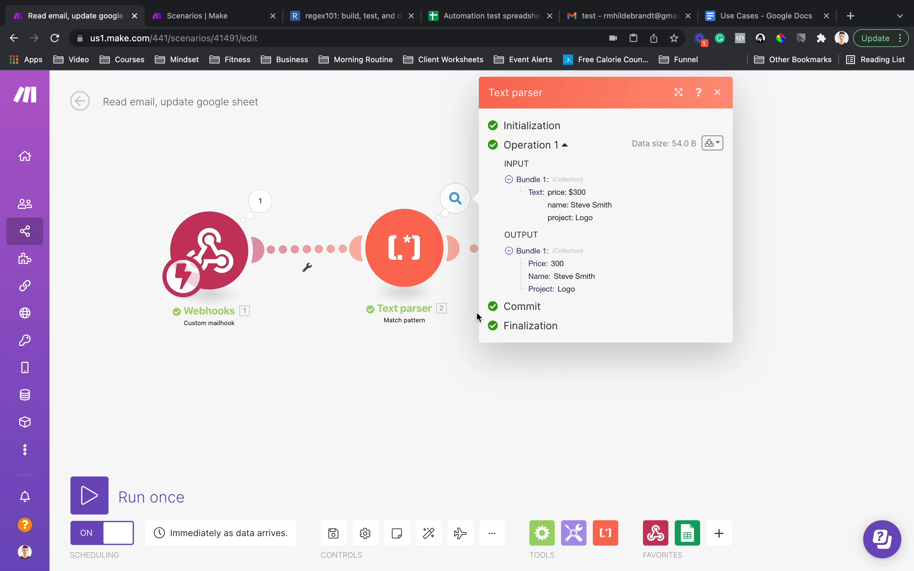
{"action": "left_click", "coordinate": [367, 367]}
{"action": "left_click", "coordinate": [403, 252]}
{"action": "left_click", "coordinate": [319, 366]}
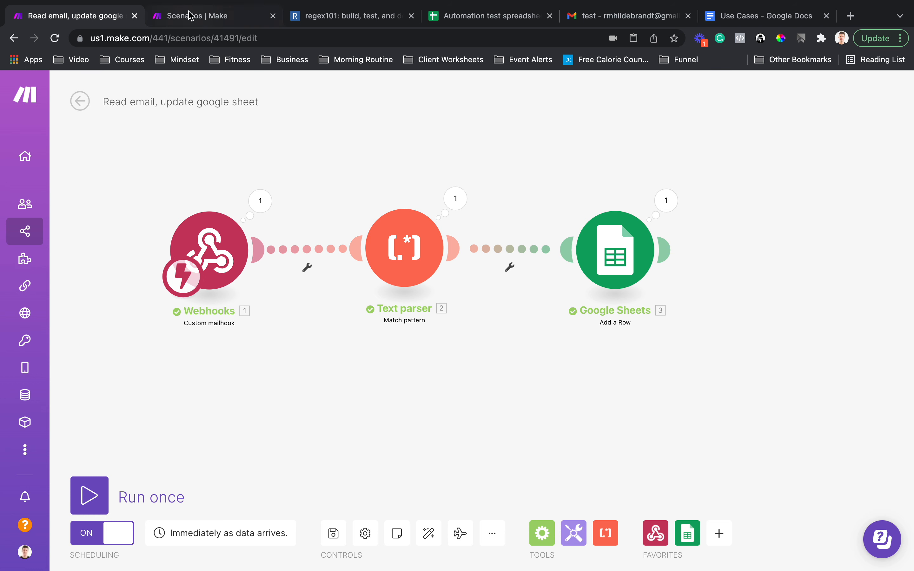
Create a new Make scenario and add a Google Sheets Add a Row module to it.
{"action": "left_click", "coordinate": [182, 18]}
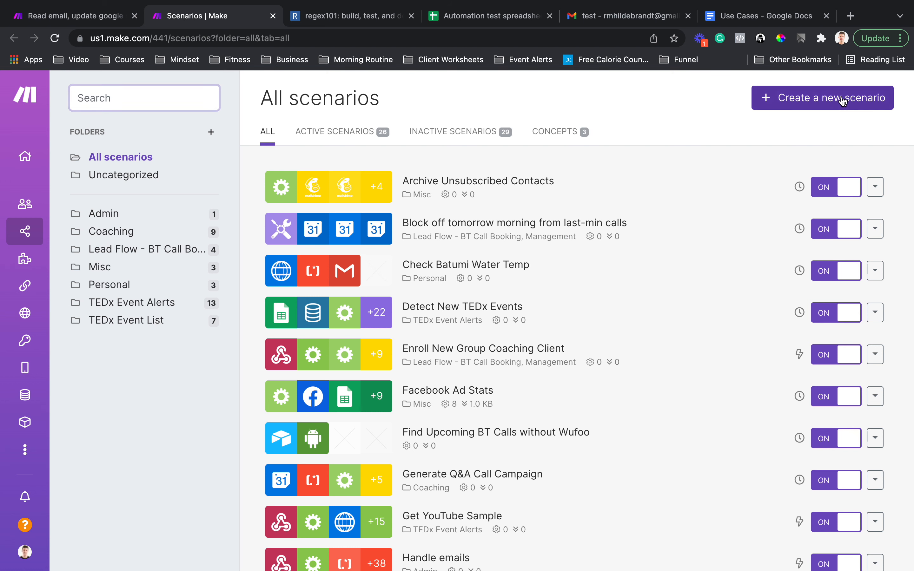
{"action": "left_click", "coordinate": [873, 99]}
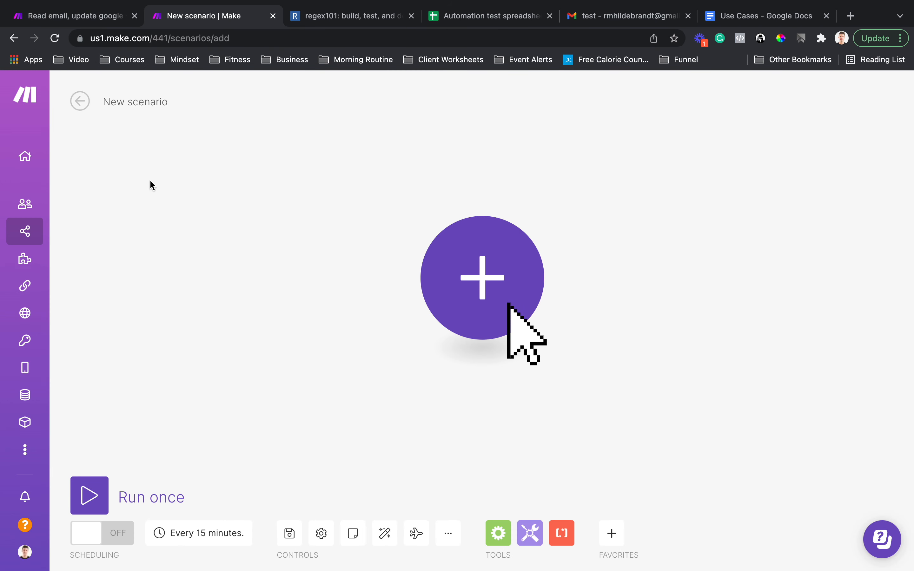
{"action": "left_click", "coordinate": [611, 534]}
{"action": "left_click", "coordinate": [643, 151]}
{"action": "left_click", "coordinate": [612, 533]}
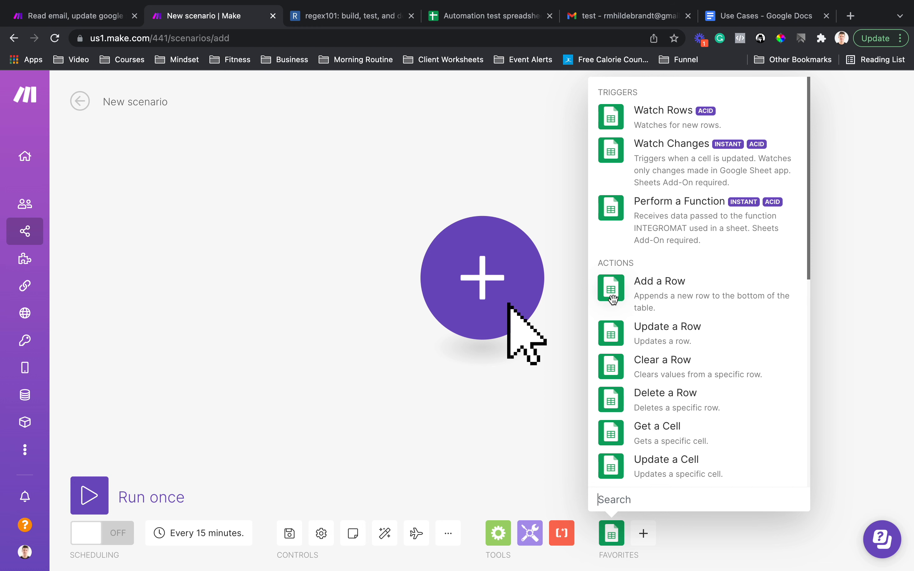
{"action": "left_click", "coordinate": [615, 293]}
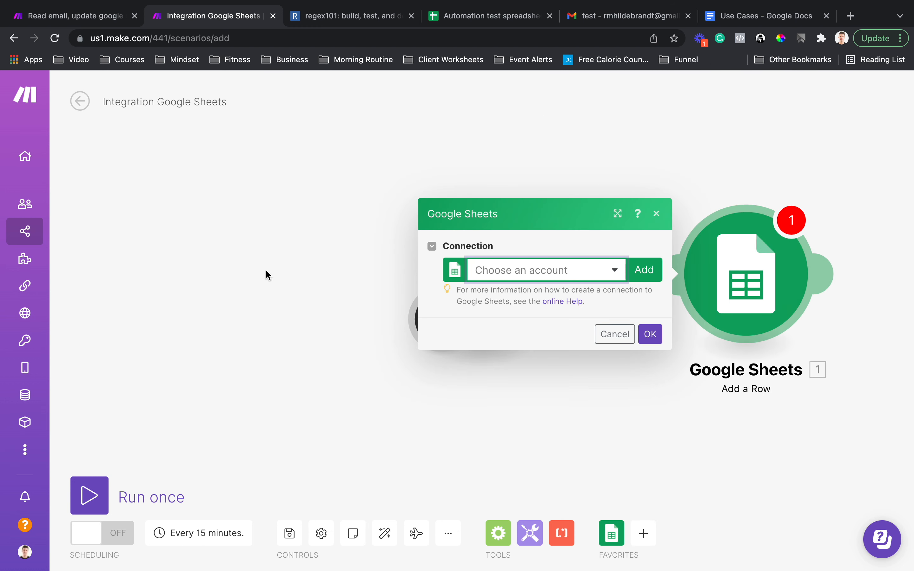
Set up the Google Sheets module with the existing Google connection, "Select spreadsheet and sheet" mode, Automation test spreadsheet and Sheet1.
{"action": "left_click", "coordinate": [603, 270]}
{"action": "left_click", "coordinate": [592, 322]}
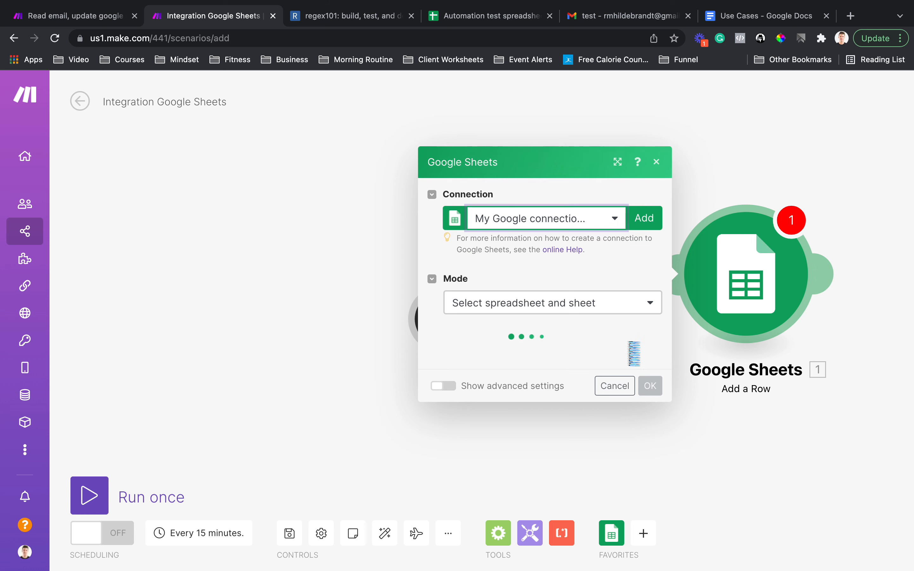
{"action": "left_click", "coordinate": [586, 308]}
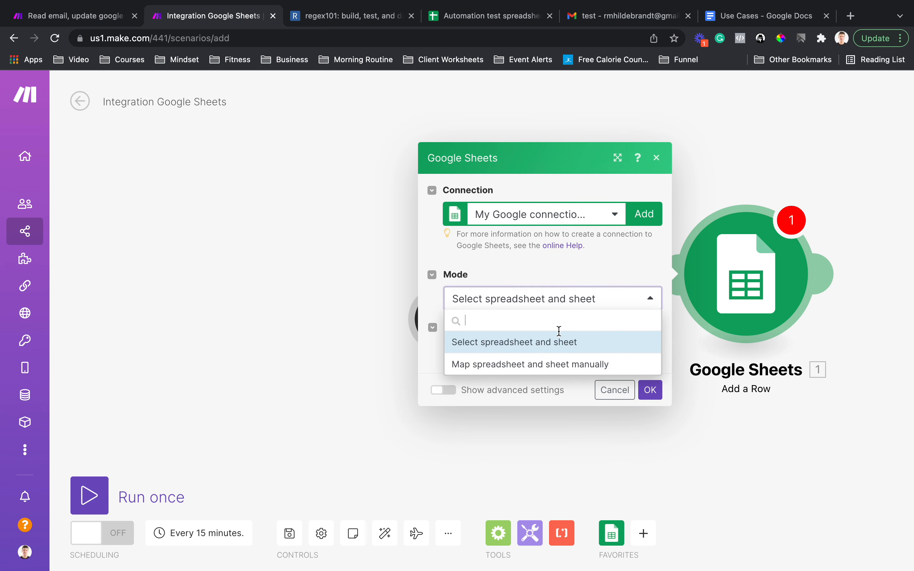
{"action": "left_click", "coordinate": [541, 343]}
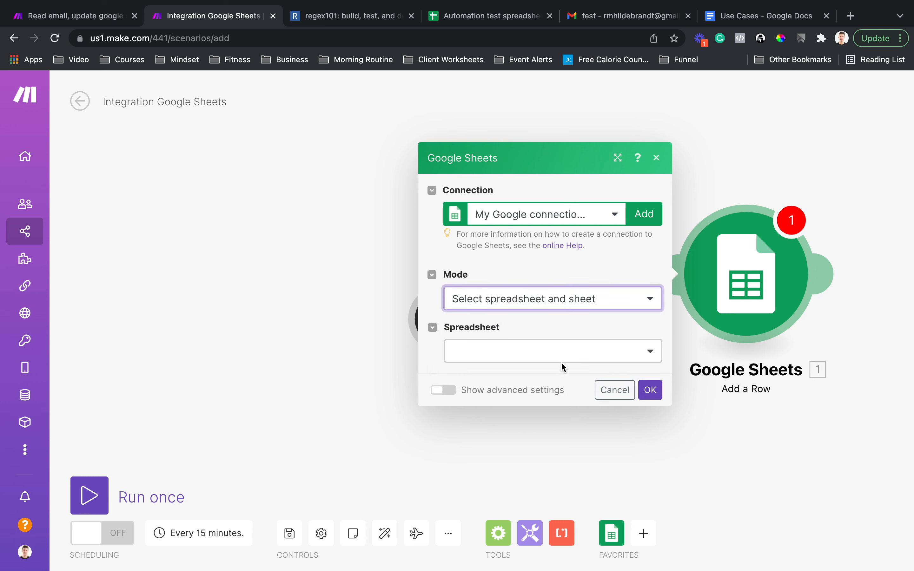
{"action": "left_click", "coordinate": [544, 352]}
{"action": "type", "text": "auto"}
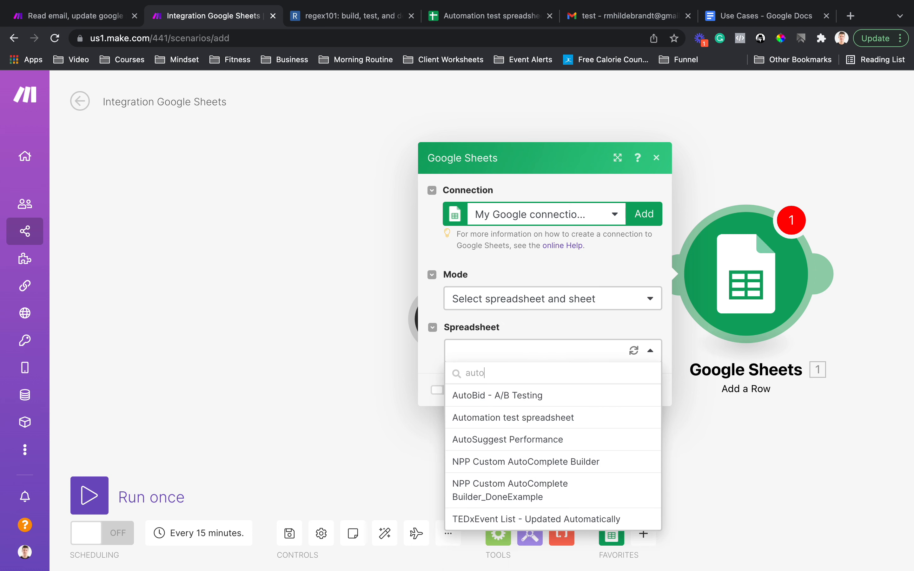
{"action": "left_click", "coordinate": [551, 418]}
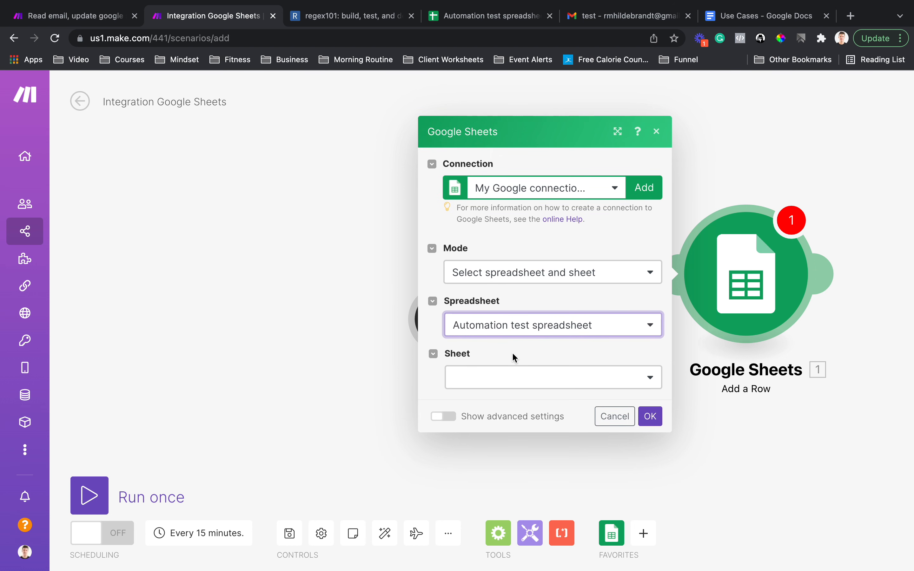
{"action": "left_click", "coordinate": [521, 378]}
{"action": "left_click", "coordinate": [541, 421]}
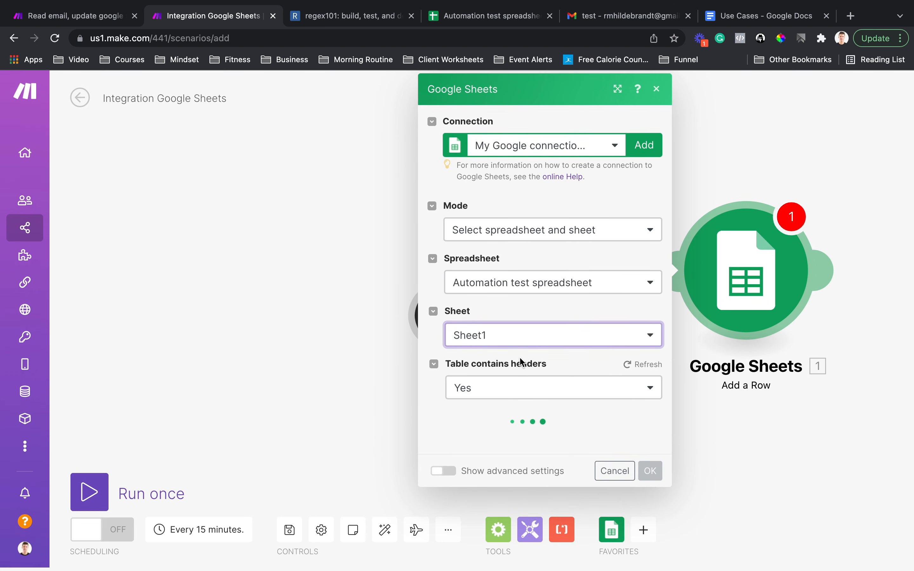
Compare the spreadsheet's Project, Price and Name headers with the module's value fields, and confirm the Google Sheets settings.
{"action": "left_click", "coordinate": [475, 17]}
{"action": "left_click_drag", "start_coordinate": [46, 176], "coordinate": [177, 174]}
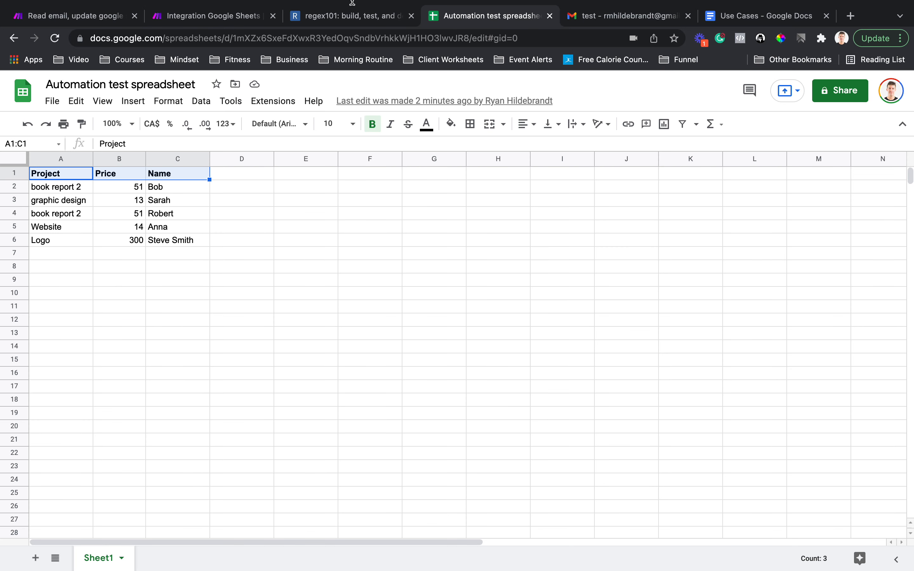
{"action": "left_click", "coordinate": [346, 15]}
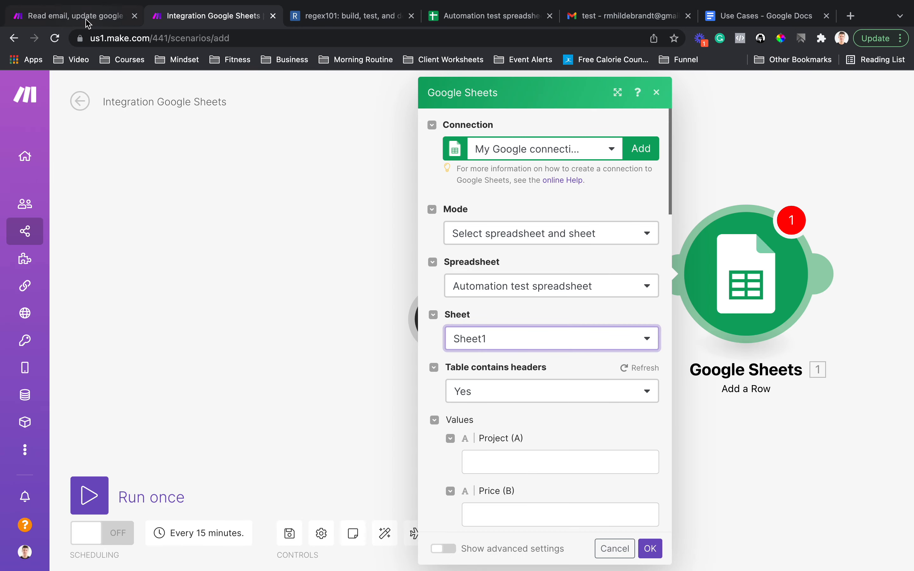
{"action": "scroll", "coordinate": [577, 390], "scroll_direction": "down", "scroll_amount": 8}
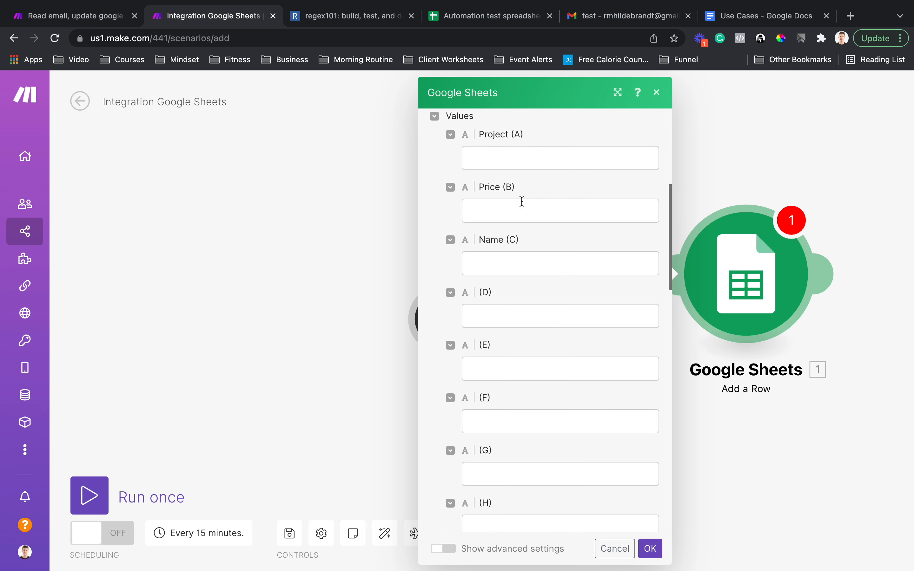
{"action": "left_click", "coordinate": [650, 549]}
Move the empty starting module away from Google Sheets and add a Webhooks Custom mailhook trigger.
{"action": "left_click_drag", "start_coordinate": [479, 252], "coordinate": [204, 218]}
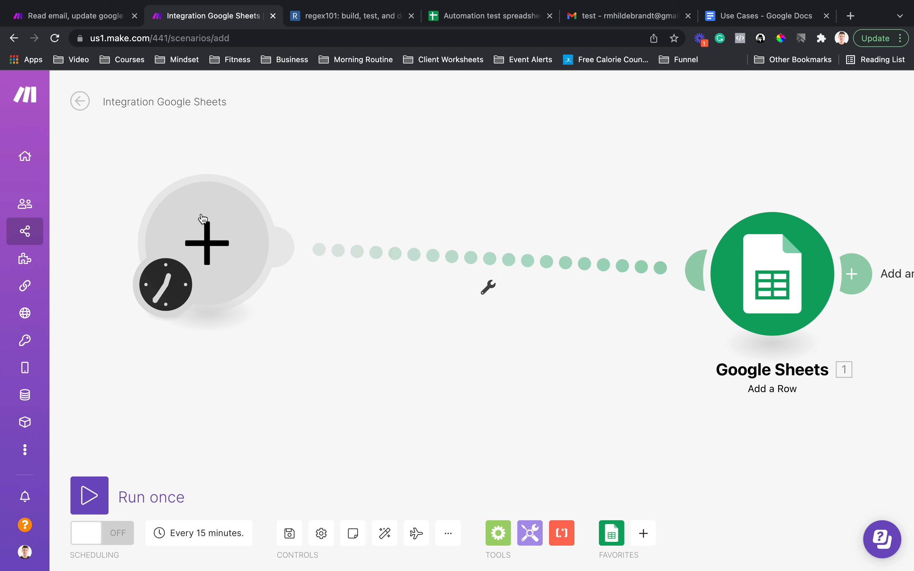
{"action": "left_click", "coordinate": [645, 544]}
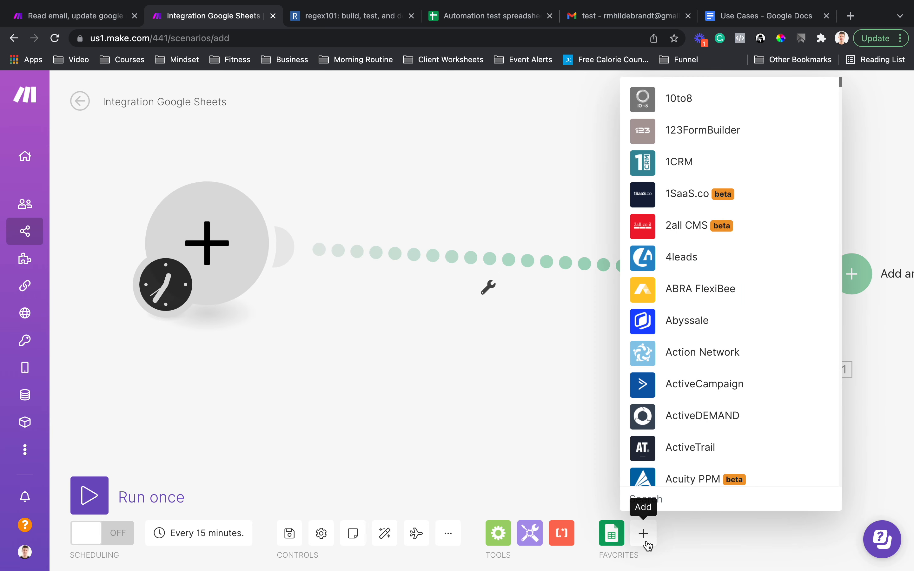
{"action": "type", "text": "mailhook"}
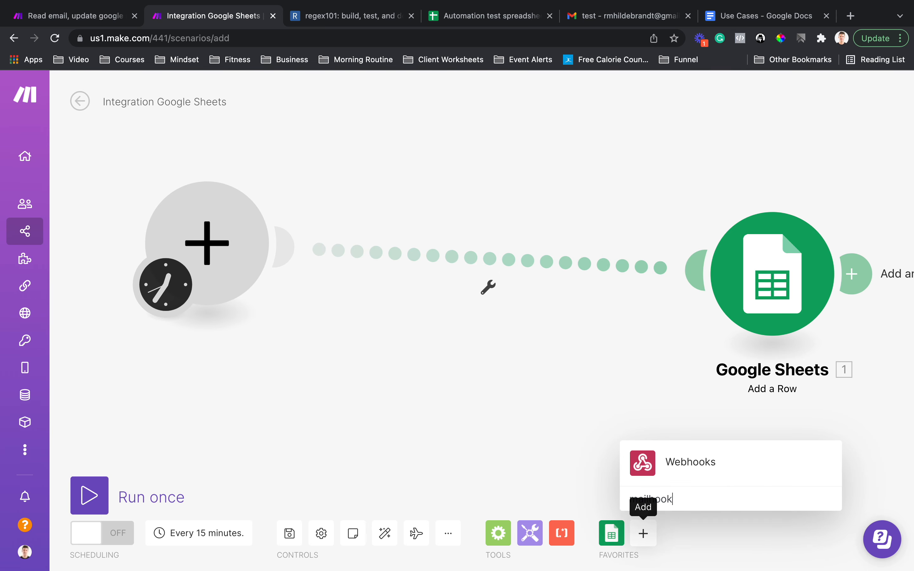
{"action": "left_click", "coordinate": [650, 469]}
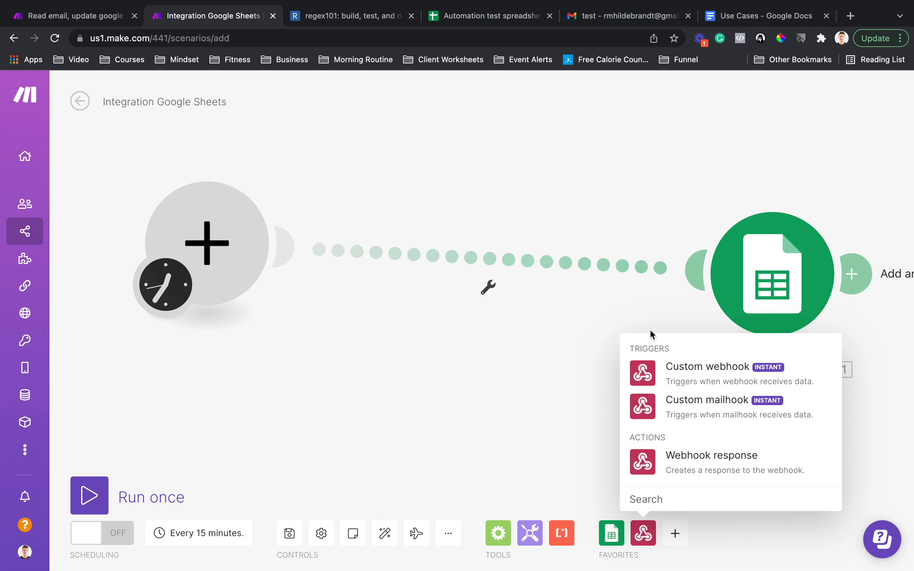
{"action": "left_click", "coordinate": [644, 407]}
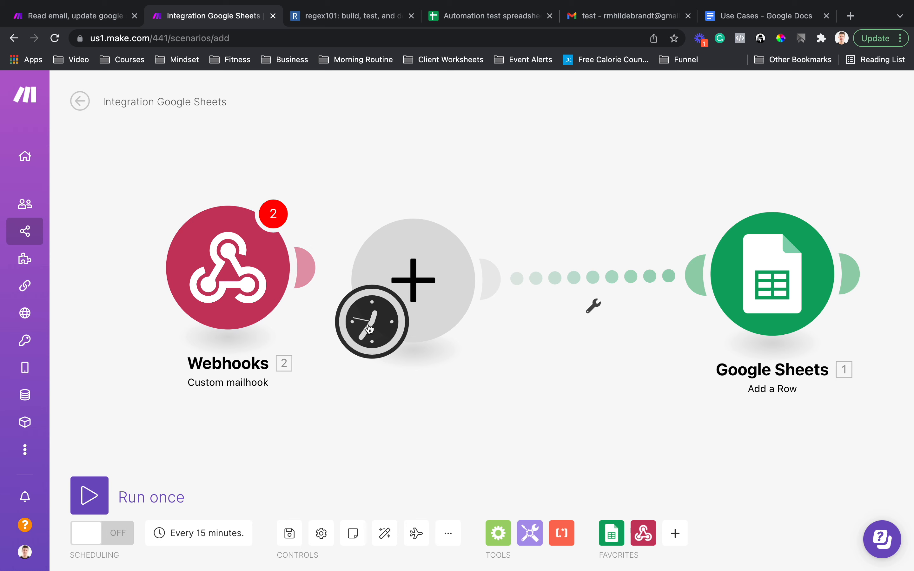
Delete the empty module and connect the Webhooks module to Google Sheets, moving Webhooks slightly farther away.
{"action": "right_click", "coordinate": [434, 288]}
{"action": "left_click", "coordinate": [499, 319]}
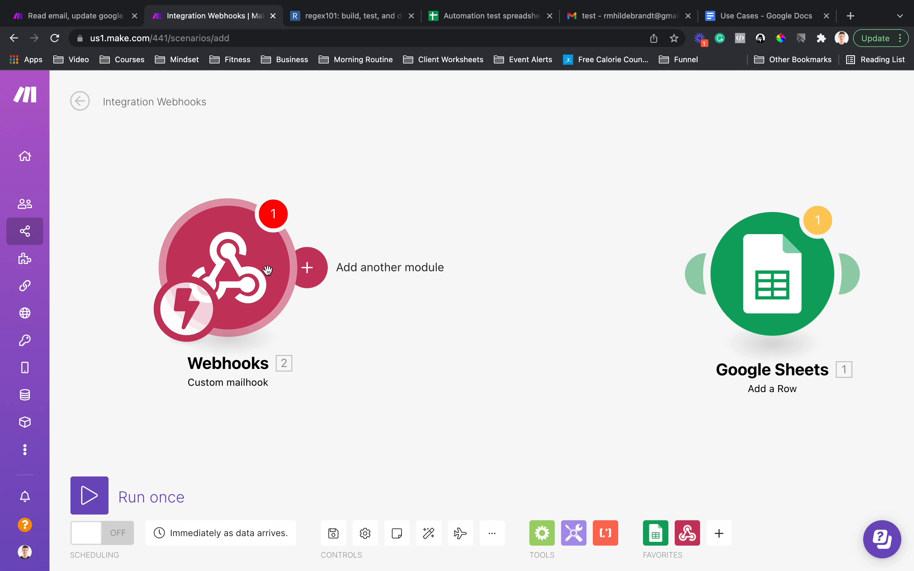
{"action": "left_click_drag", "start_coordinate": [304, 268], "coordinate": [699, 272]}
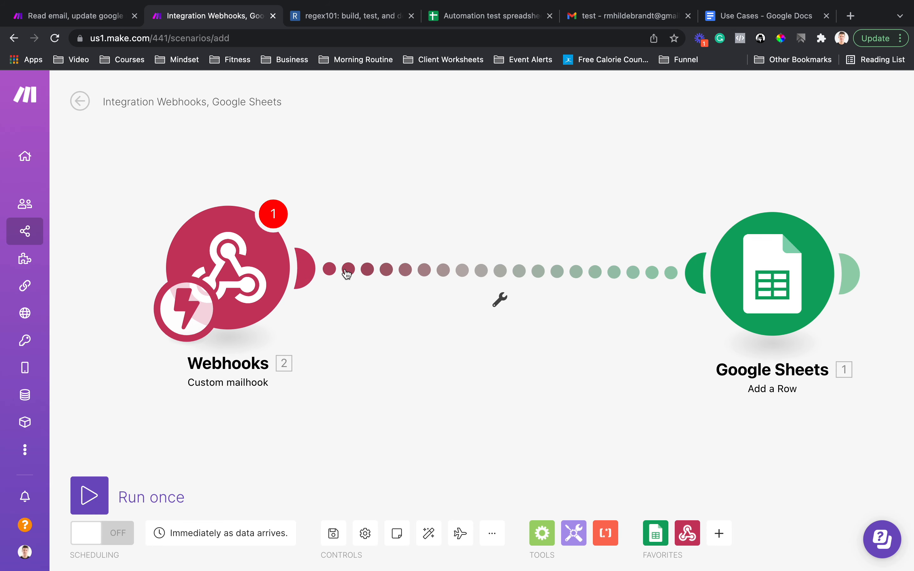
{"action": "left_click_drag", "start_coordinate": [220, 256], "coordinate": [206, 255]}
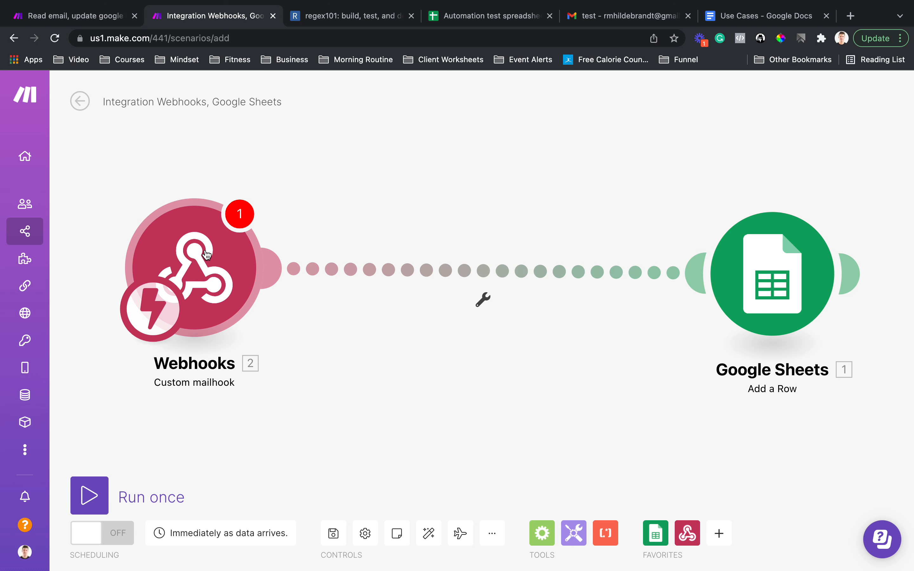
Create a mailhook named "Incoming Project Orders" for the Webhooks module.
{"action": "left_click", "coordinate": [207, 254]}
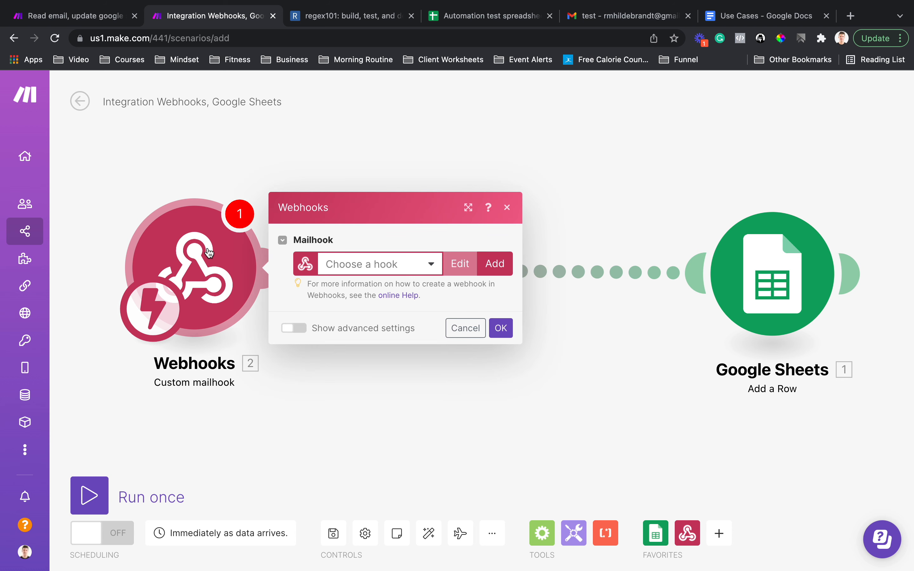
{"action": "left_click", "coordinate": [496, 264]}
{"action": "left_click_drag", "start_coordinate": [734, 254], "coordinate": [476, 233]}
{"action": "type", "text": "t"}
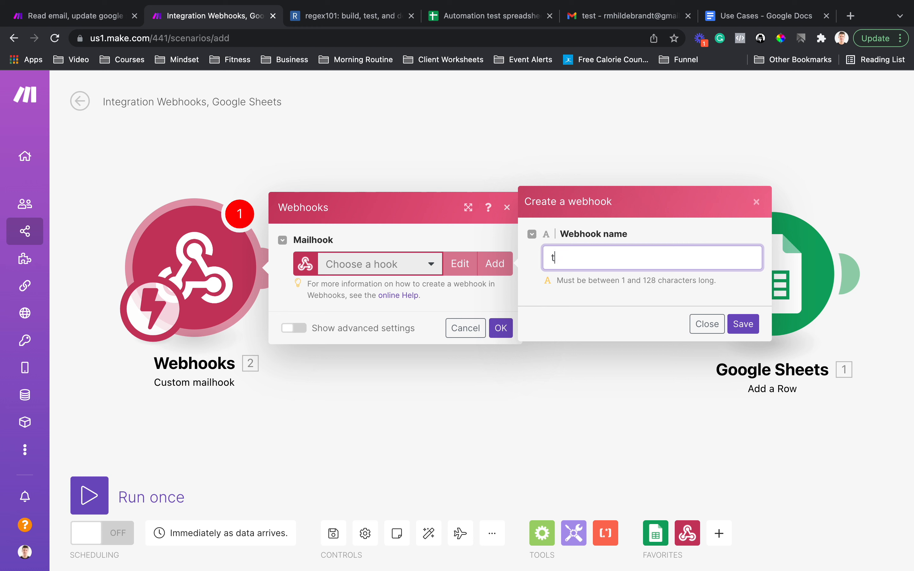
{"action": "type", "text": "estcoming Project Orders"}
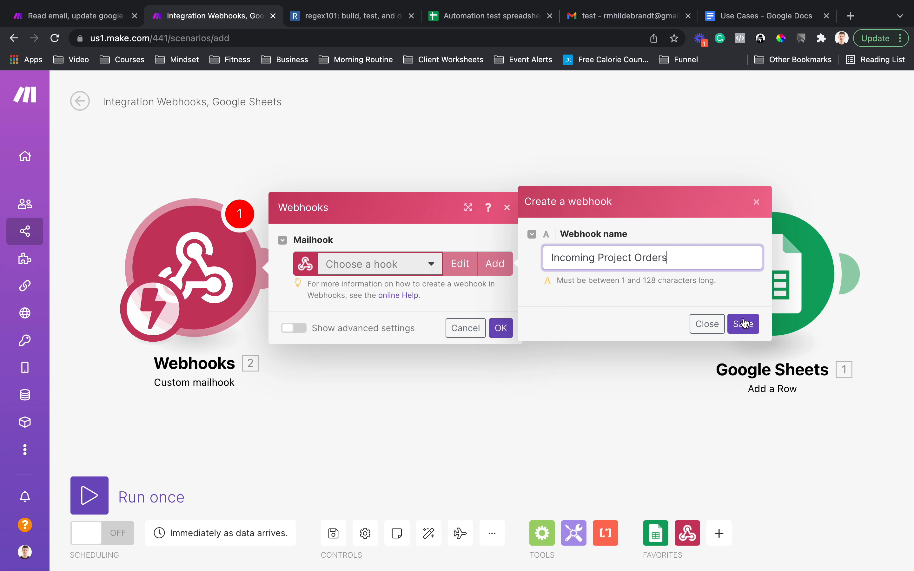
{"action": "left_click", "coordinate": [737, 317]}
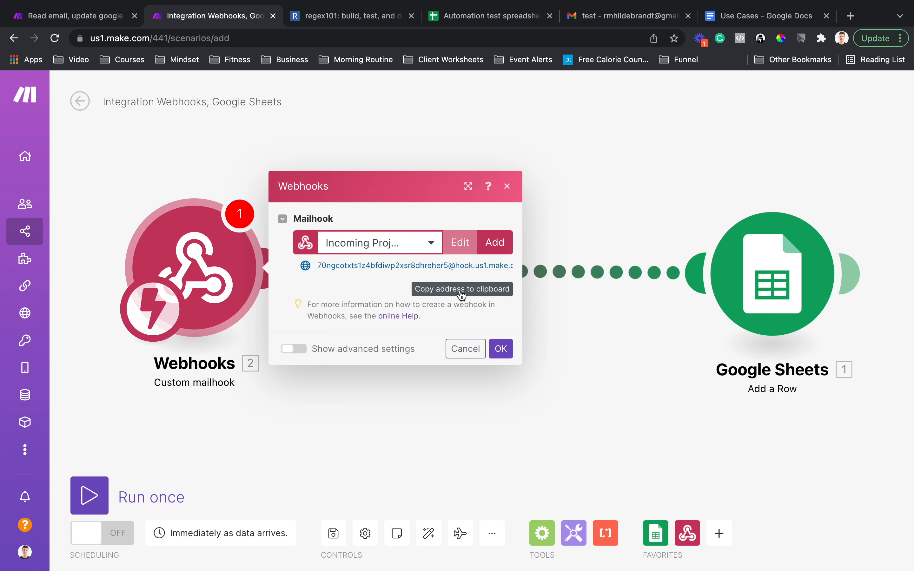
Copy the new mailhook's email address and confirm the Webhooks module's settings.
{"action": "left_click_drag", "start_coordinate": [320, 264], "coordinate": [507, 263]}
{"action": "key", "text": "super+c"}
{"action": "left_click", "coordinate": [363, 297]}
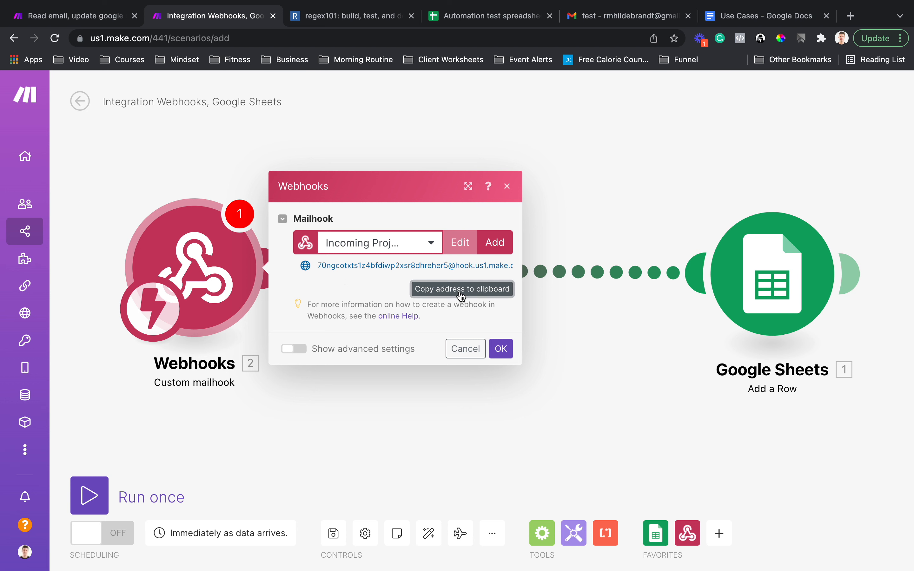
{"action": "left_click", "coordinate": [500, 349]}
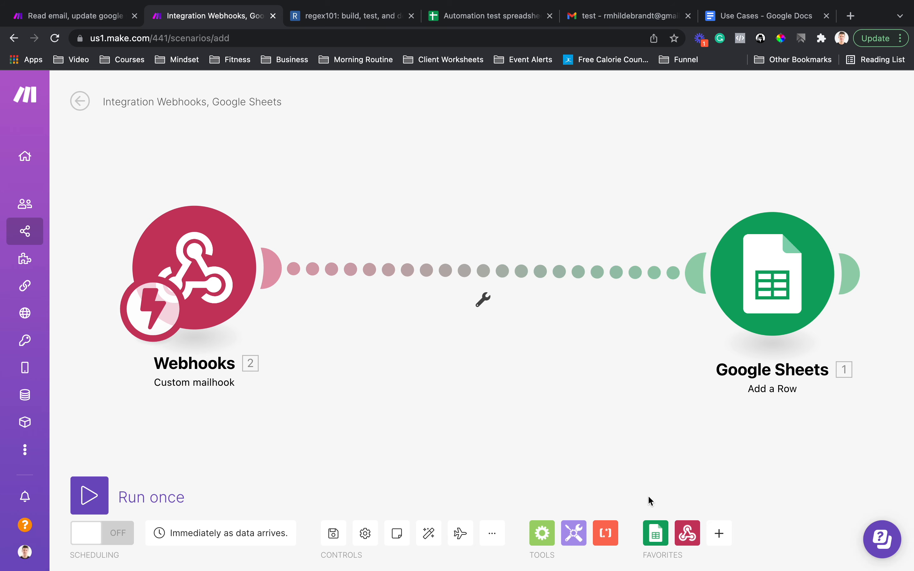
{"action": "left_click", "coordinate": [606, 533]}
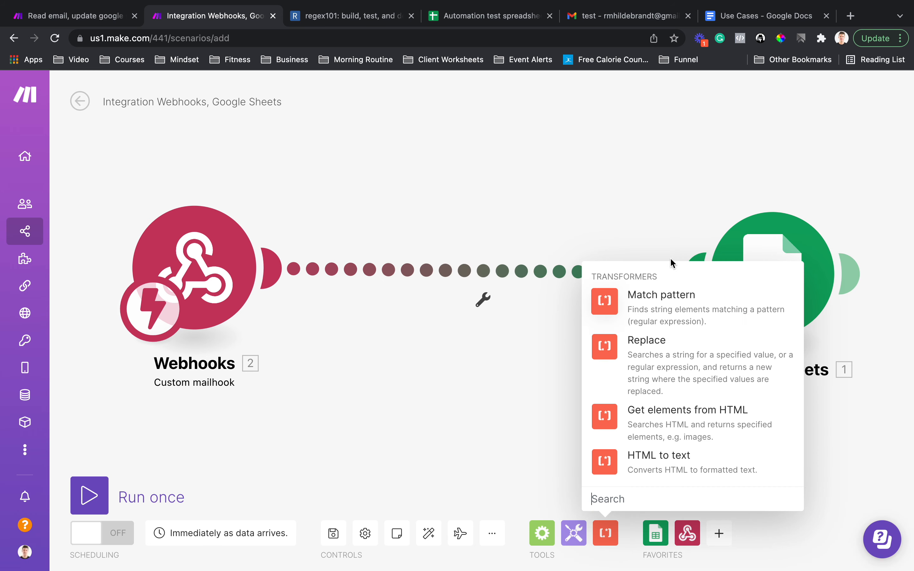
Switch to Gmail and start a new message addressed to the copied mailhook address.
{"action": "left_click", "coordinate": [627, 15]}
{"action": "left_click", "coordinate": [75, 140]}
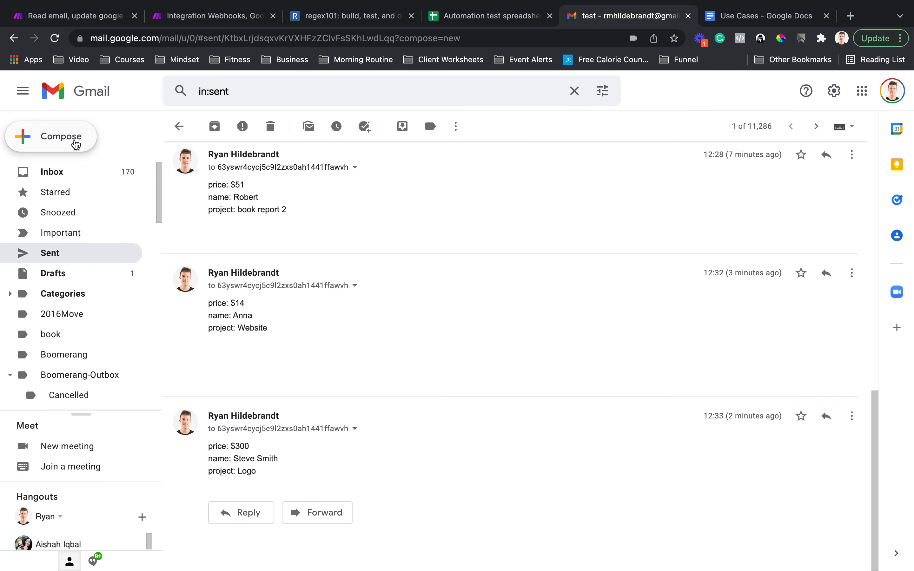
{"action": "key", "text": "super+v"}
{"action": "left_click", "coordinate": [548, 310]}
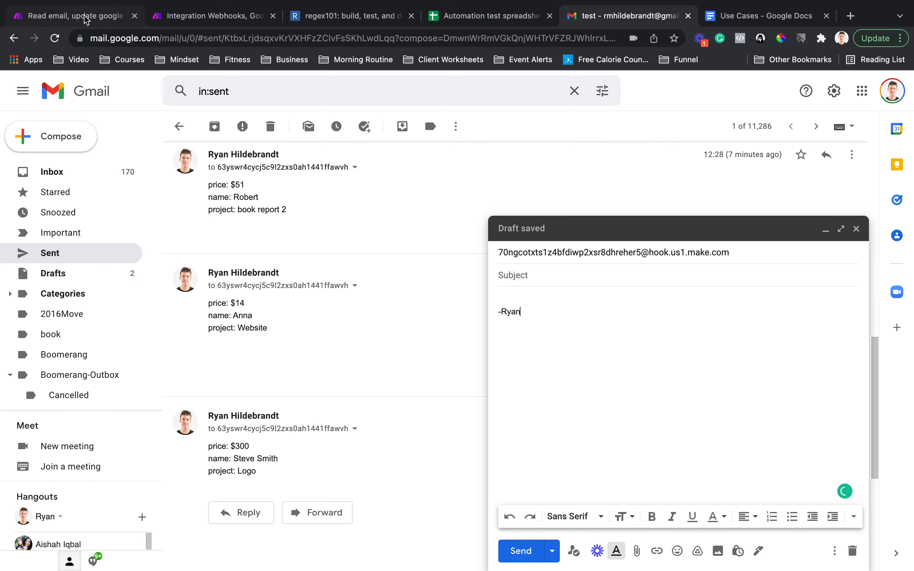
Insert a Text parser module between Webhooks and Google Sheets in the new Make scenario, and return to the "Read email, update google sheet" scenario.
{"action": "left_click", "coordinate": [109, 16]}
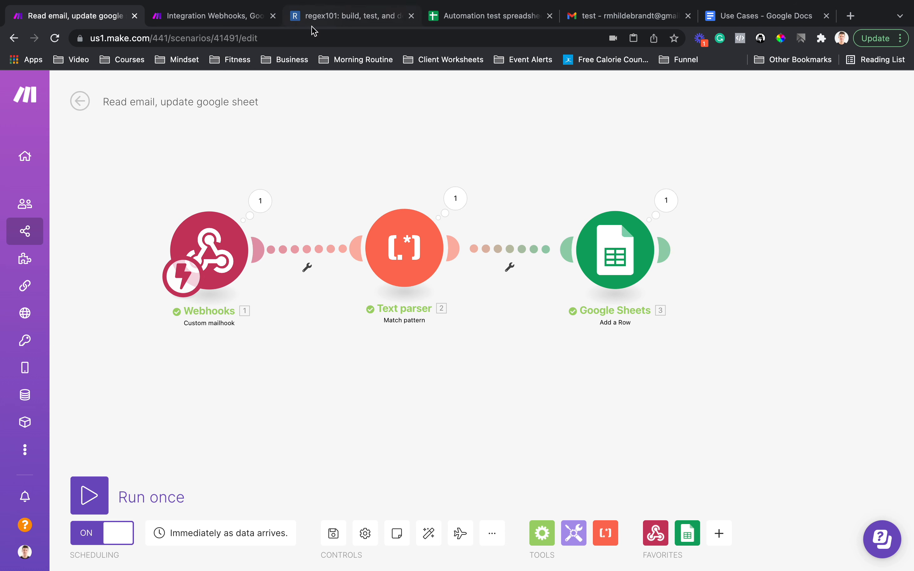
{"action": "left_click", "coordinate": [174, 17]}
{"action": "left_click", "coordinate": [417, 371]}
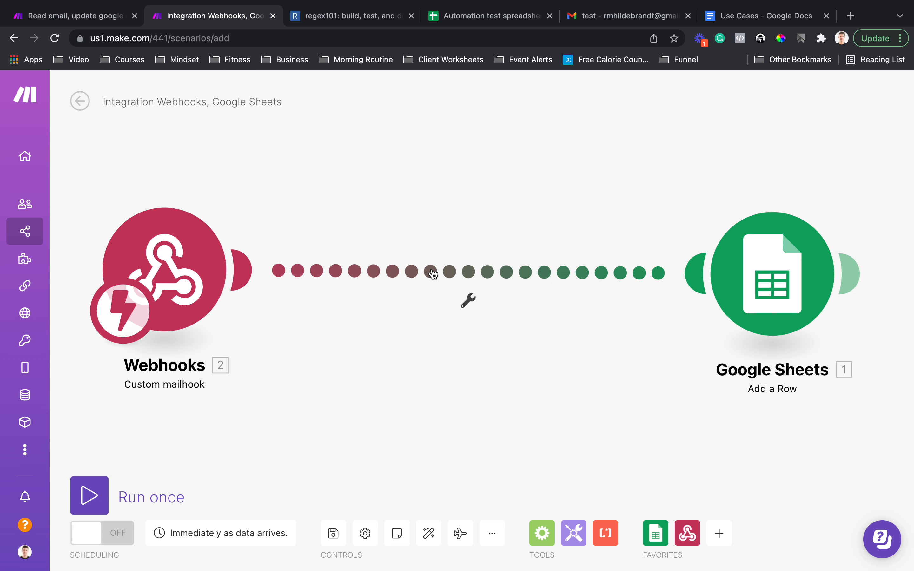
{"action": "left_click", "coordinate": [606, 532]}
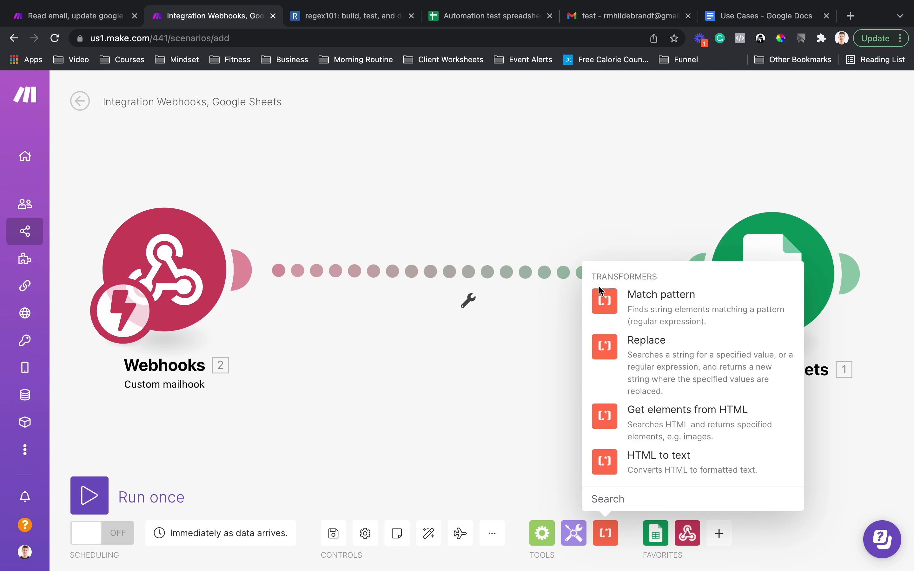
{"action": "left_click", "coordinate": [571, 418]}
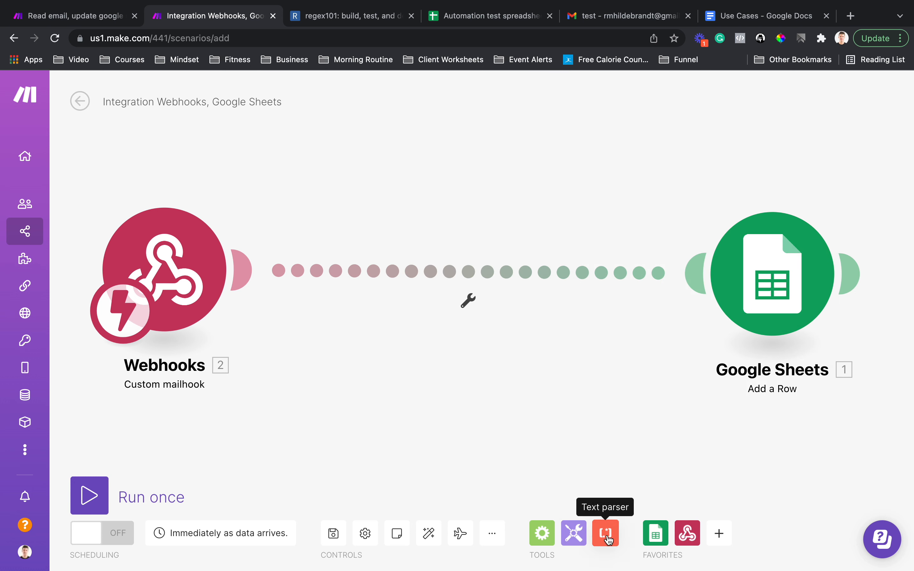
{"action": "left_click_drag", "start_coordinate": [608, 541], "coordinate": [468, 272]}
{"action": "left_click", "coordinate": [108, 18]}
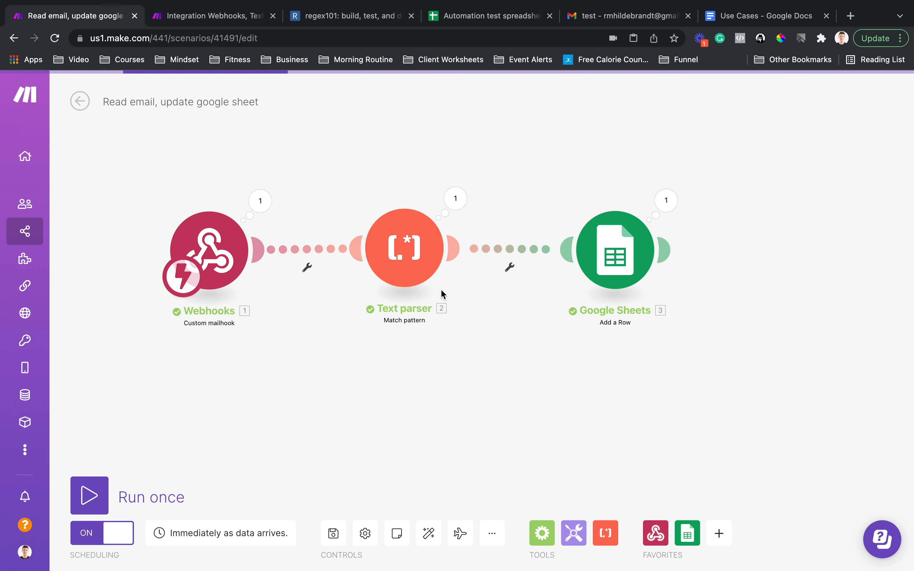
Copy the existing Text parser's pattern into the new scenario's Text parser: price: \$(?<Price>\d*)[\n\r]name: (?<Name>.*?)[\n\r]project: (?<Project>.*).
{"action": "left_click", "coordinate": [415, 264]}
{"action": "triple_click", "coordinate": [502, 147]}
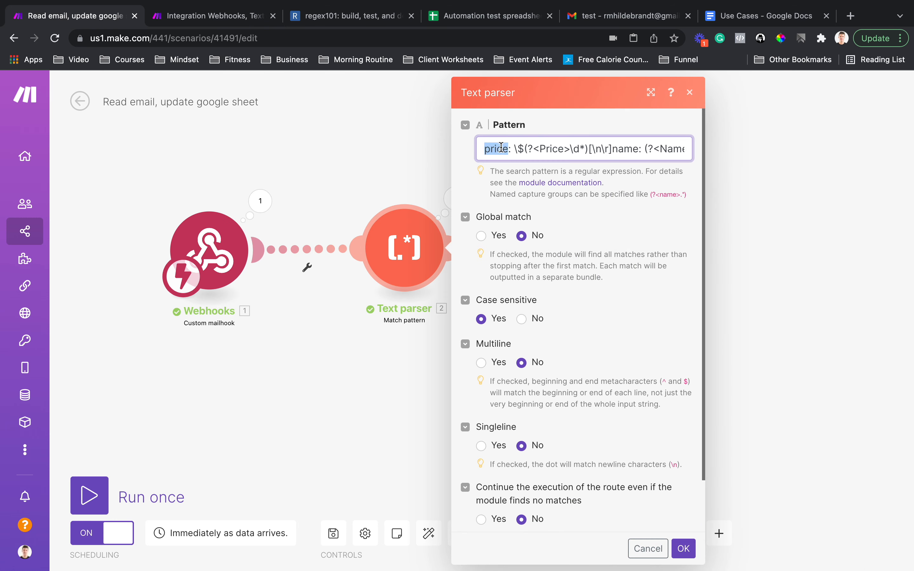
{"action": "left_click", "coordinate": [210, 15]}
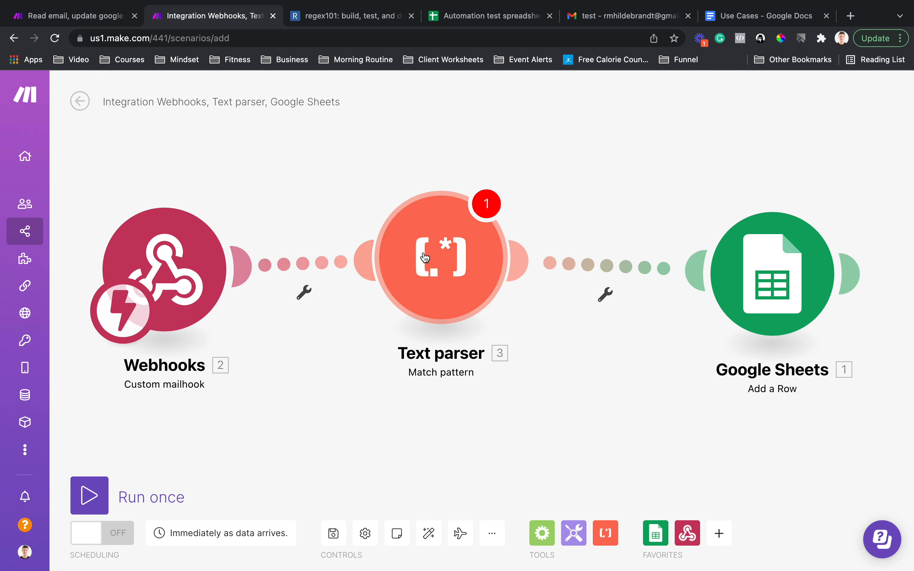
{"action": "left_click", "coordinate": [439, 256]}
{"action": "left_click", "coordinate": [558, 141]}
{"action": "type", "text": "(?<Name>.*?)[\\n\\r]project: (?<Project>.*)"}
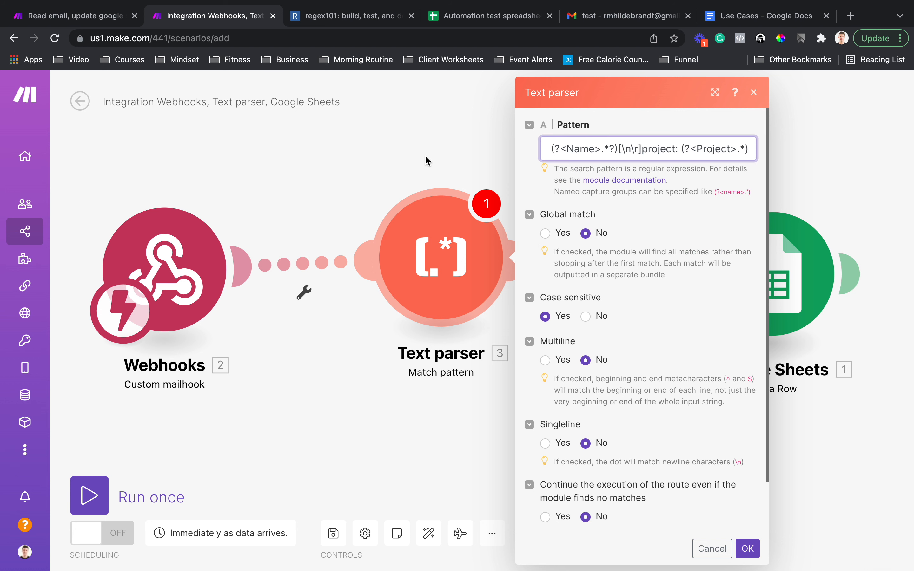
Map the mailhook's Text item to the Text parser's Text field and confirm the module's settings.
{"action": "scroll", "coordinate": [612, 314], "scroll_direction": "down", "scroll_amount": 3}
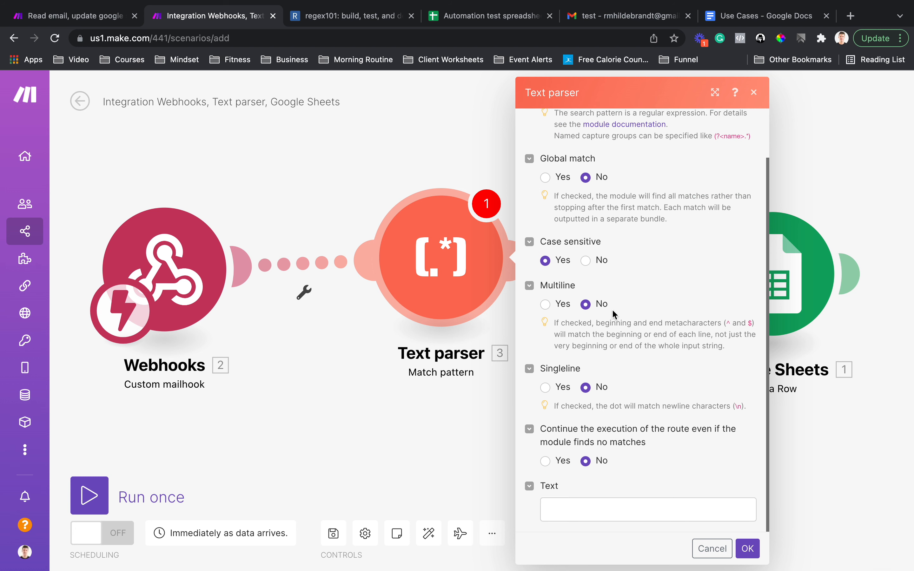
{"action": "left_click", "coordinate": [571, 508]}
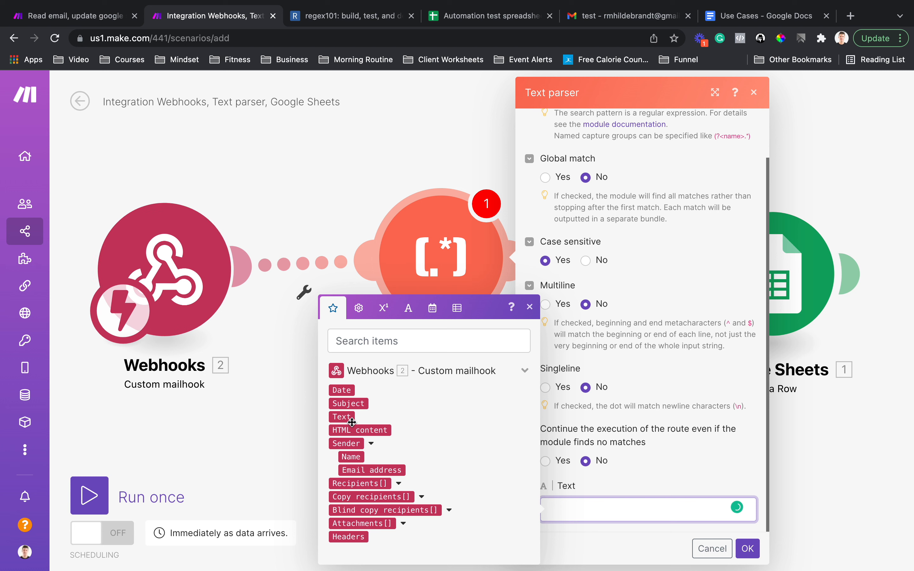
{"action": "left_click", "coordinate": [338, 417]}
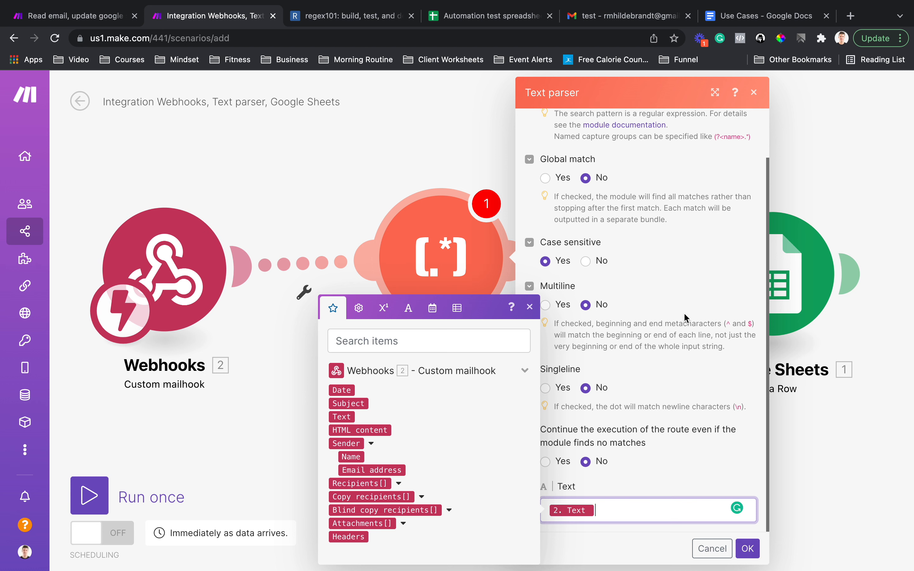
{"action": "scroll", "coordinate": [586, 112], "scroll_direction": "up", "scroll_amount": 3}
{"action": "left_click", "coordinate": [592, 151]}
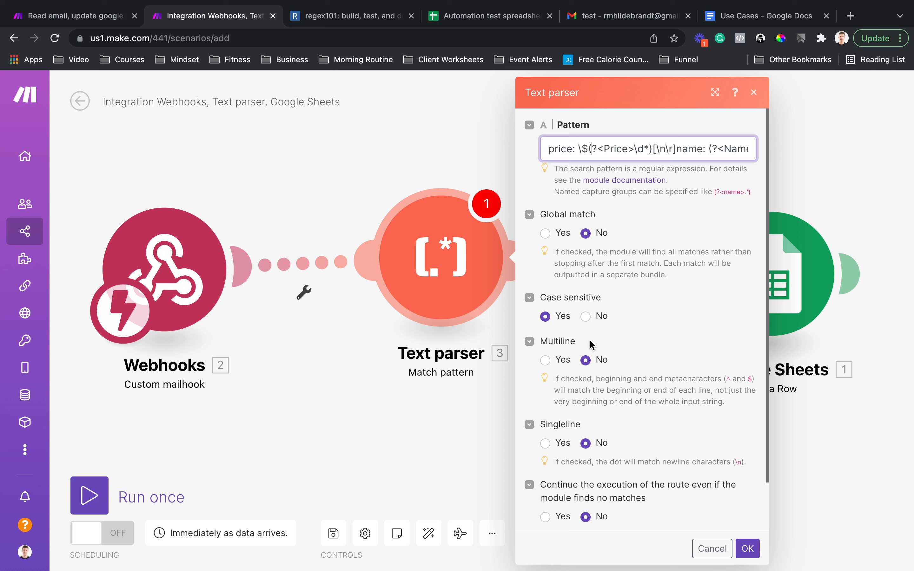
{"action": "left_click", "coordinate": [748, 549]}
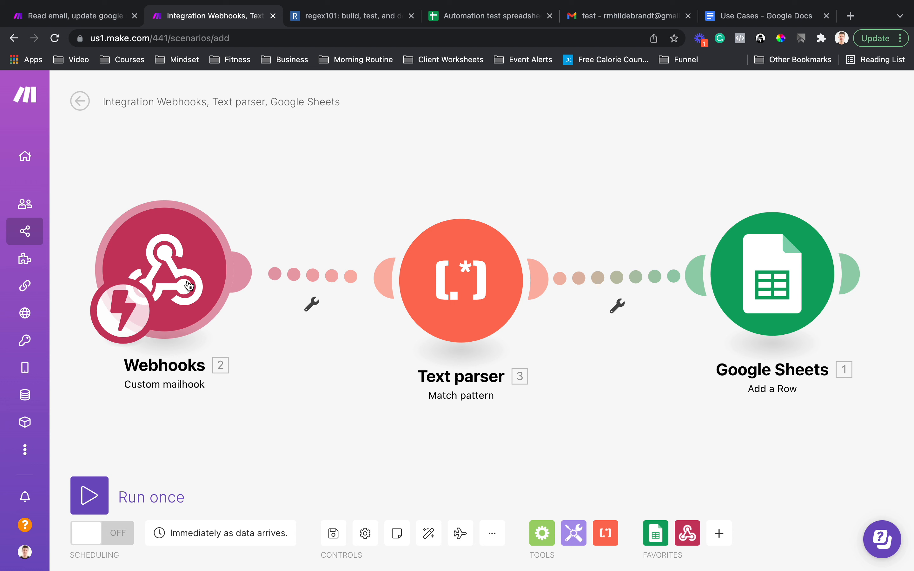
Review the mailhook address in the Webhooks module and the Price, Name and Project groups in the Text parser's pattern.
{"action": "left_click", "coordinate": [189, 286]}
{"action": "left_click_drag", "start_coordinate": [295, 264], "coordinate": [475, 263]}
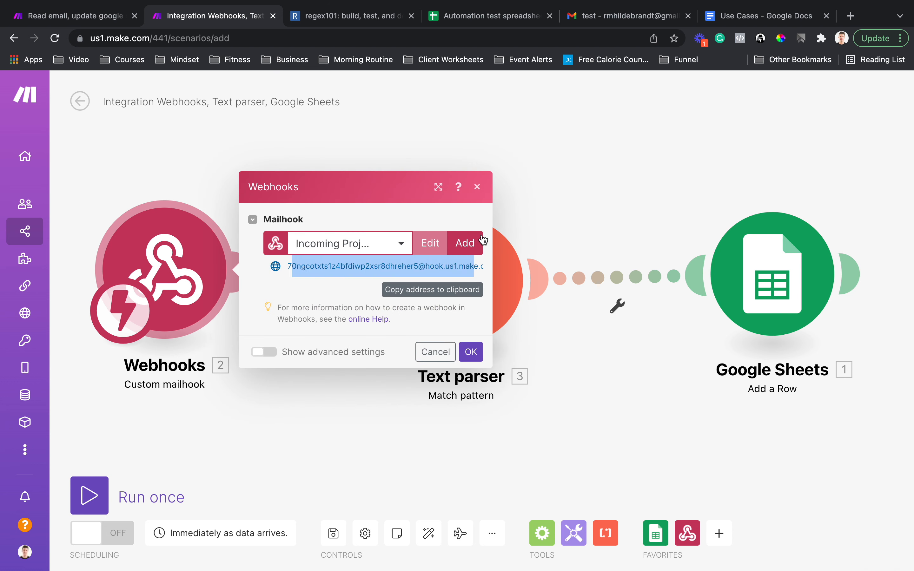
{"action": "left_click", "coordinate": [477, 187]}
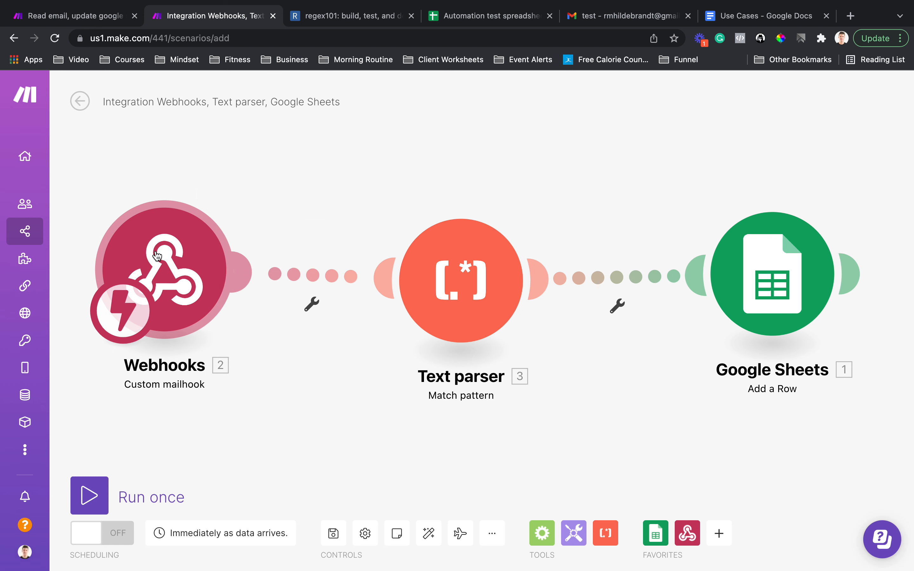
{"action": "left_click", "coordinate": [437, 279]}
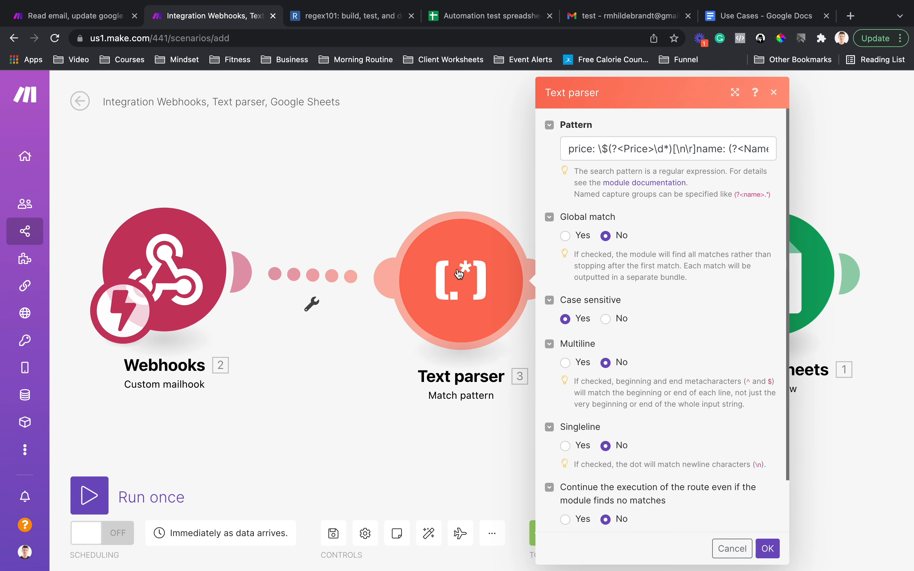
{"action": "left_click", "coordinate": [463, 165]}
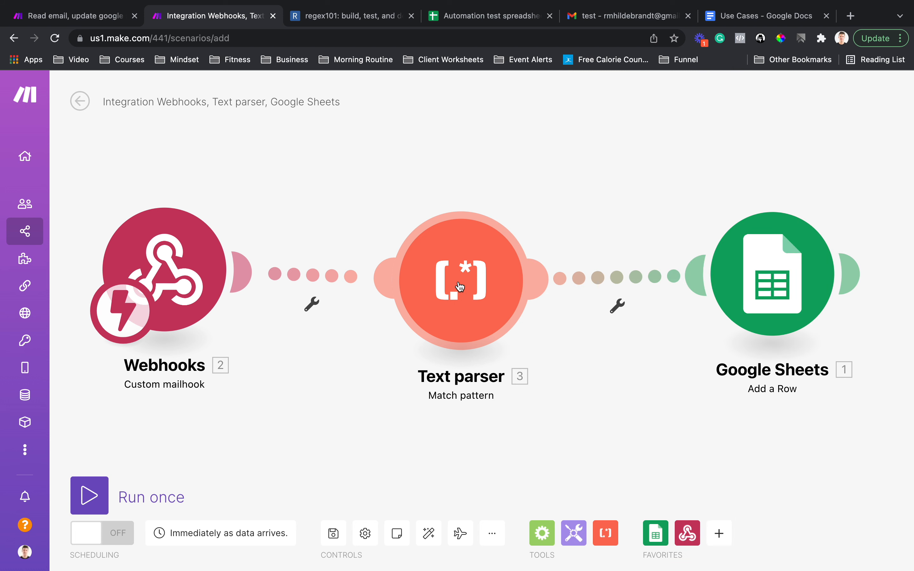
{"action": "left_click_drag", "start_coordinate": [627, 174], "coordinate": [432, 185]}
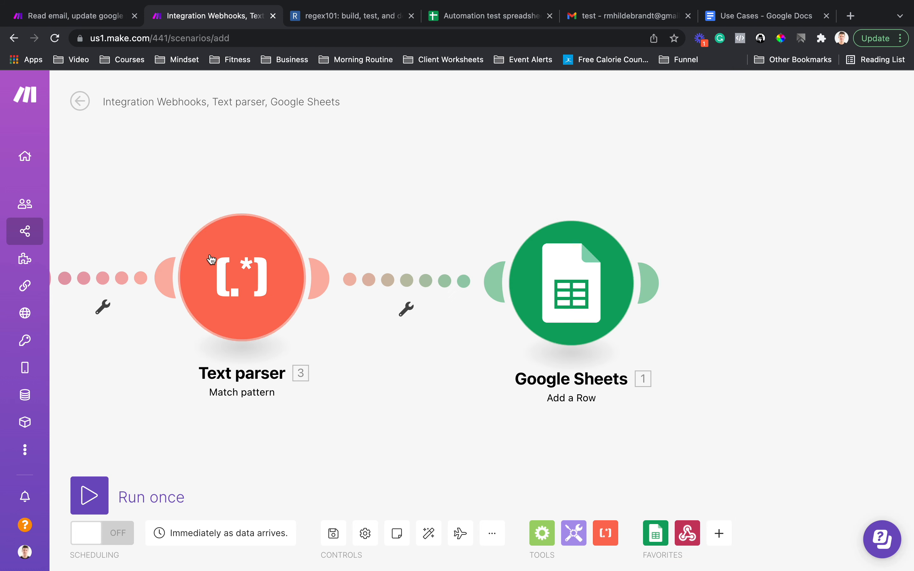
{"action": "left_click", "coordinate": [225, 263]}
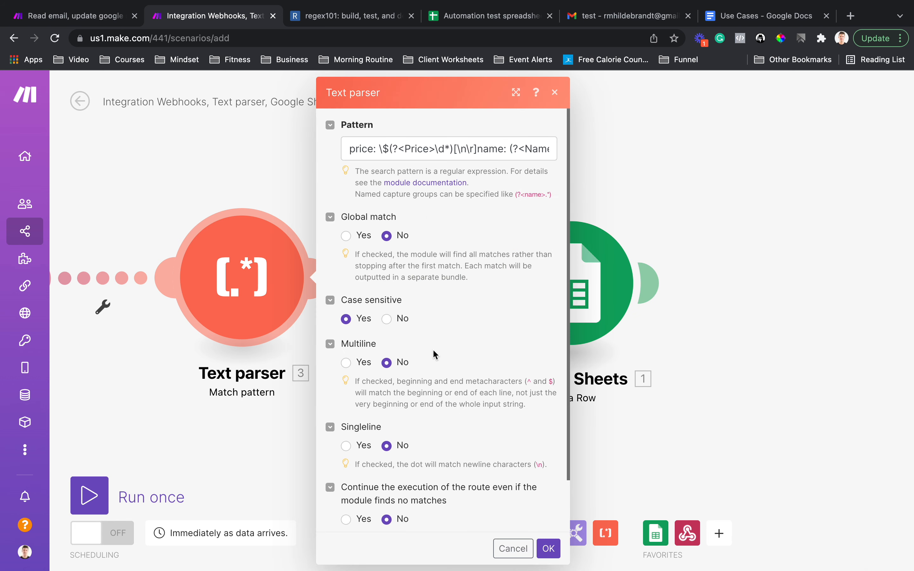
{"action": "left_click_drag", "start_coordinate": [403, 147], "coordinate": [438, 147]}
{"action": "scroll", "coordinate": [438, 148], "scroll_direction": "right", "scroll_amount": 4}
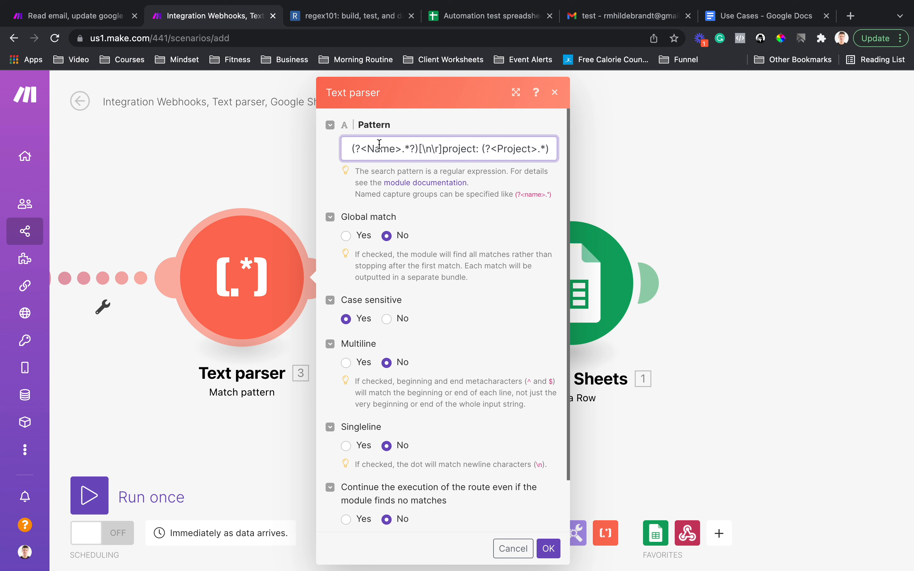
{"action": "left_click", "coordinate": [547, 549]}
Map the Text parser's Project, Price and Name items to columns A, B and C of the Google Sheets module.
{"action": "left_click", "coordinate": [576, 290]}
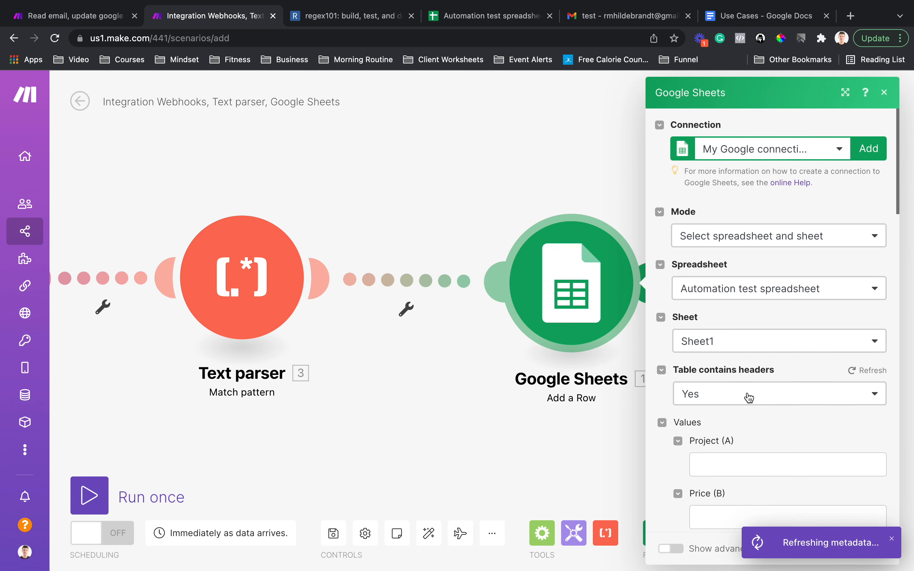
{"action": "scroll", "coordinate": [747, 398], "scroll_direction": "down", "scroll_amount": 5}
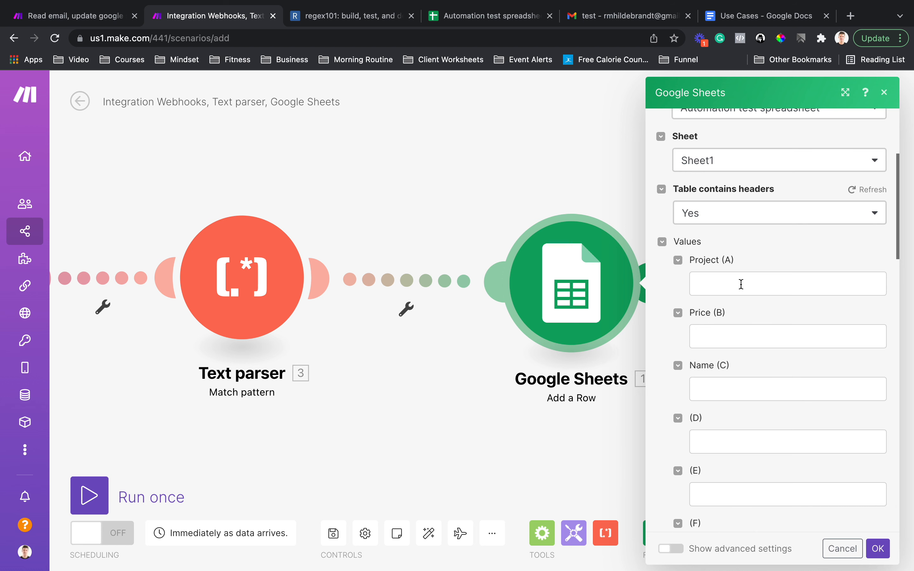
{"action": "left_click", "coordinate": [741, 284]}
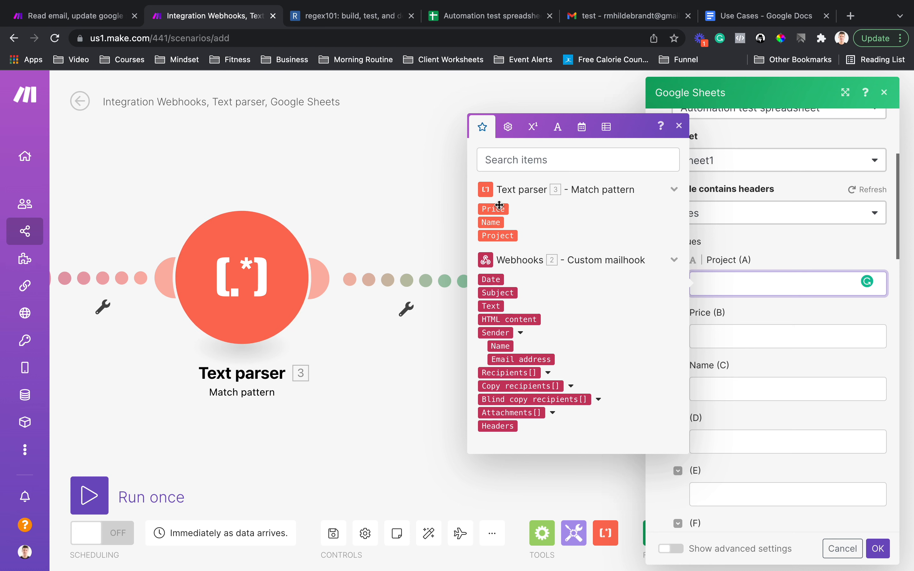
{"action": "left_click", "coordinate": [503, 236]}
{"action": "left_click", "coordinate": [738, 337]}
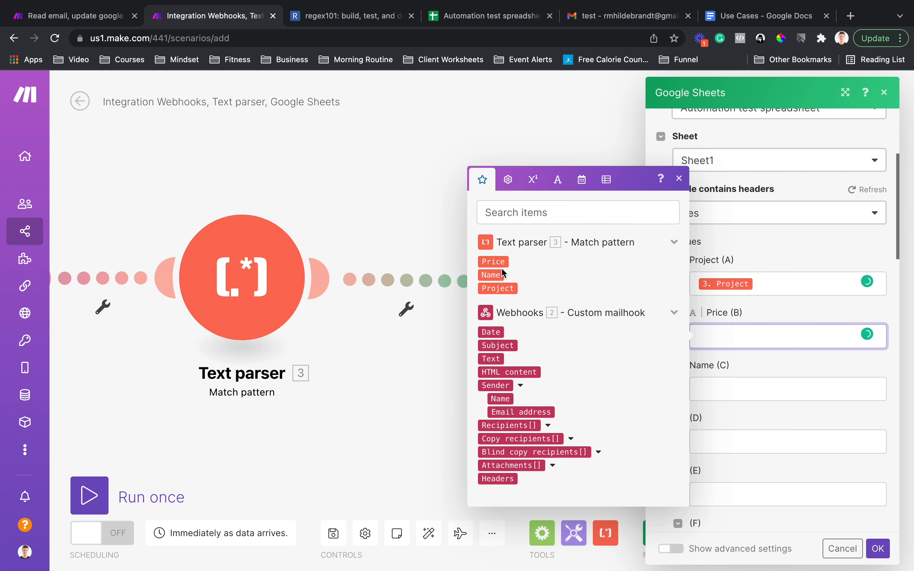
{"action": "left_click", "coordinate": [493, 262]}
{"action": "left_click", "coordinate": [771, 395]}
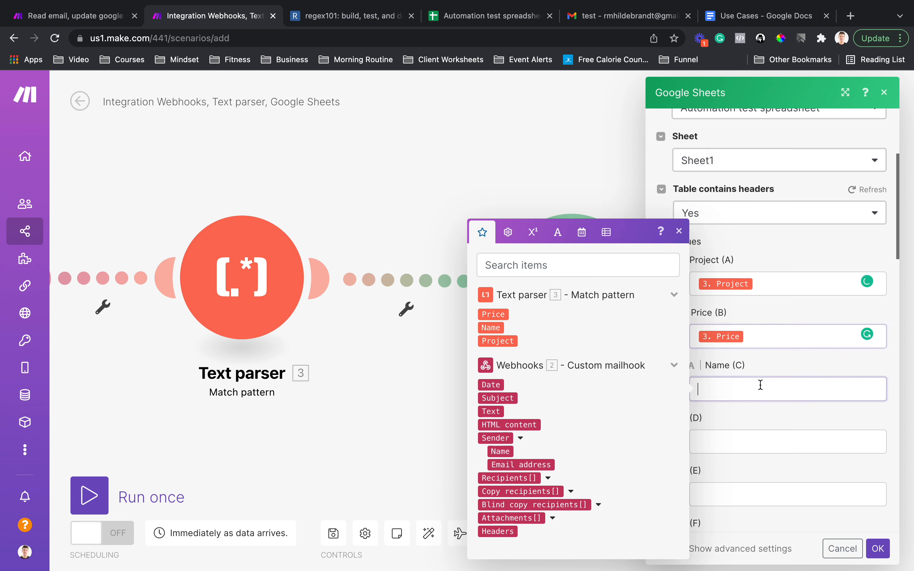
{"action": "left_click", "coordinate": [491, 328]}
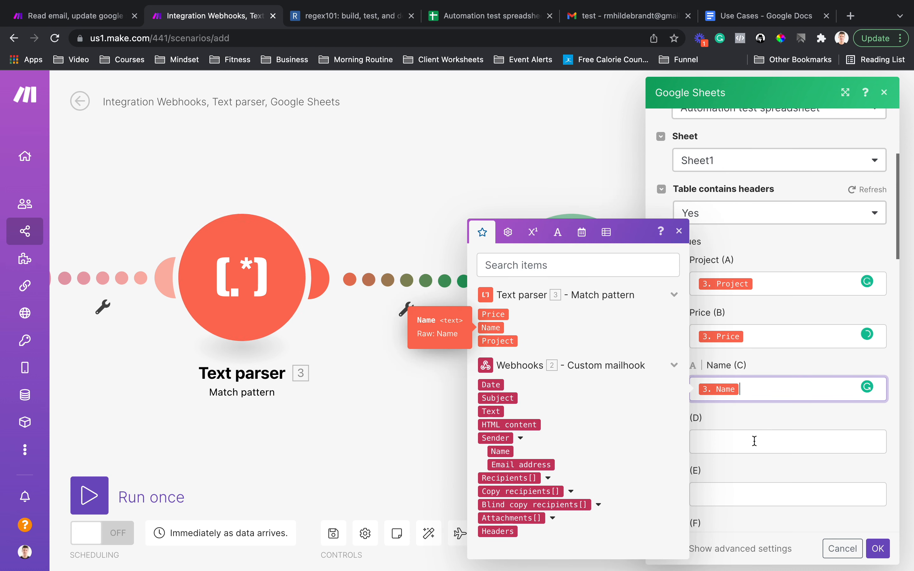
Fill column D of the Google Sheets module with the mailhook's date as formatDate(Date; MM-DD-YYYY hh:mm A).
{"action": "left_click", "coordinate": [752, 447]}
{"action": "scroll", "coordinate": [767, 427], "scroll_direction": "down", "scroll_amount": 2}
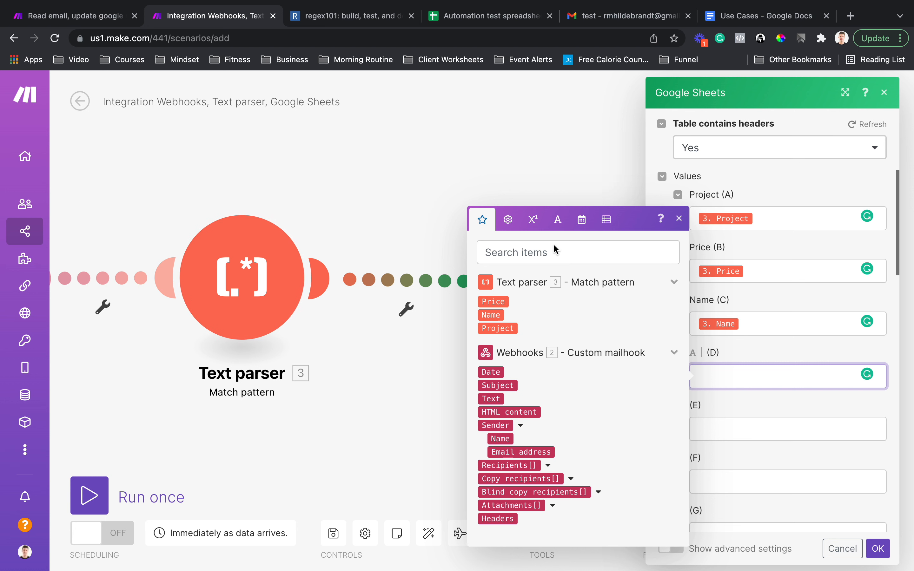
{"action": "left_click", "coordinate": [492, 371]}
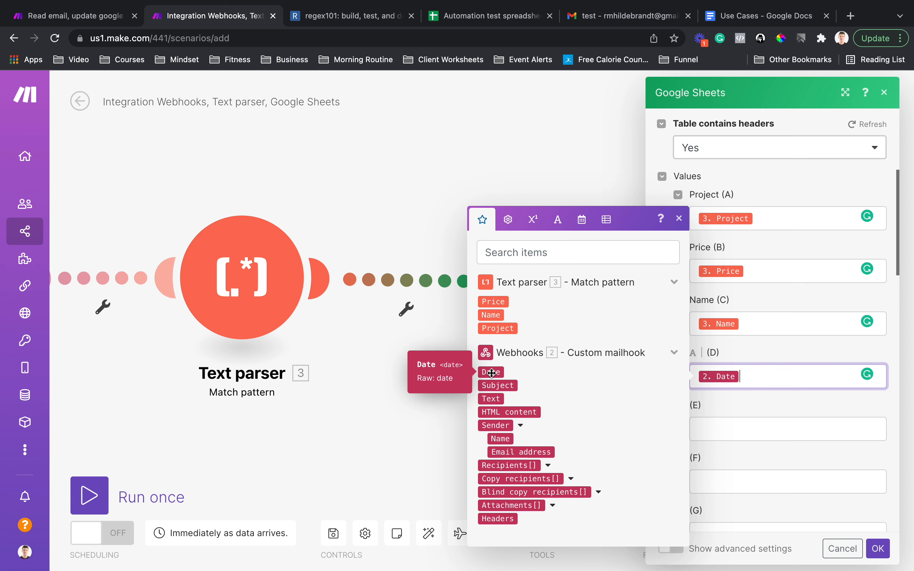
{"action": "type", "text": "formatDate("}
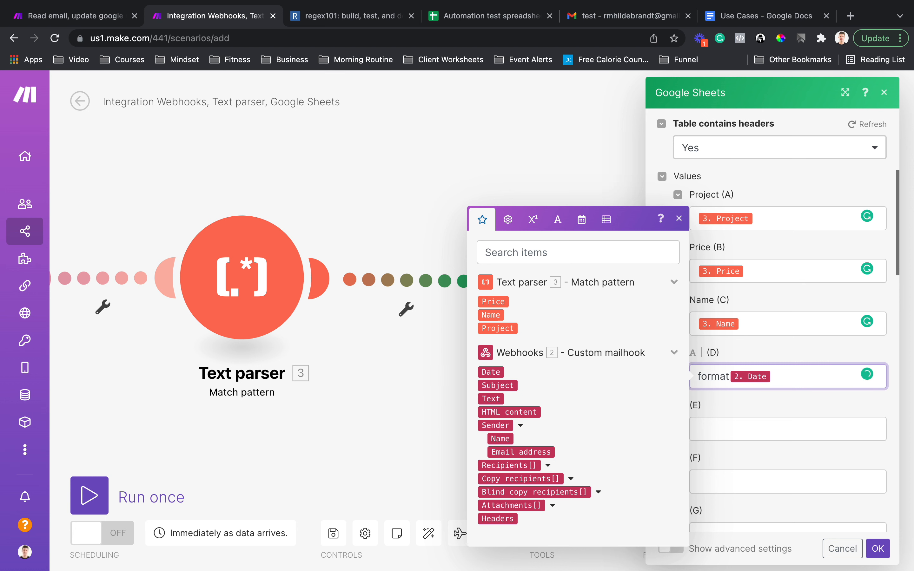
{"action": "key", "text": "Right"}
{"action": "type", "text": ";"}
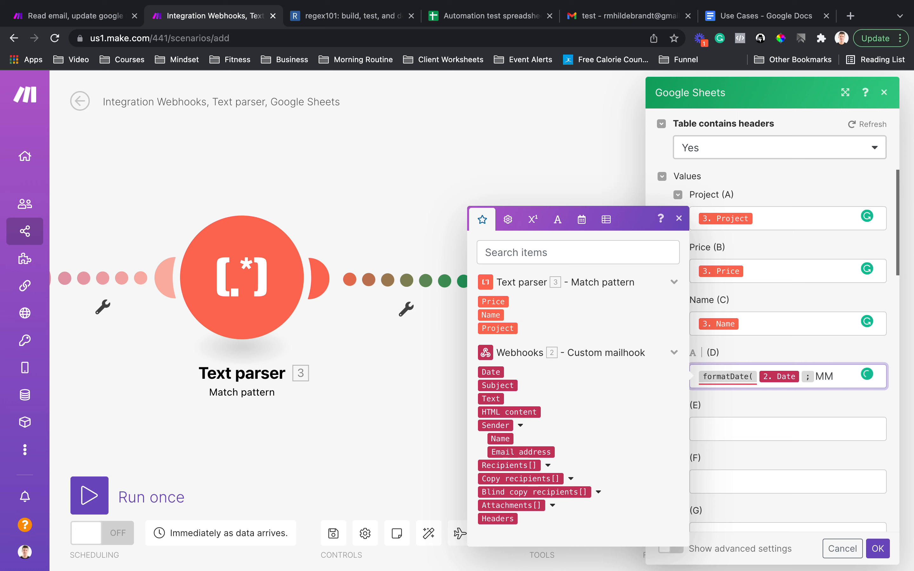
{"action": "type", "text": "MM-DD-YYYY"}
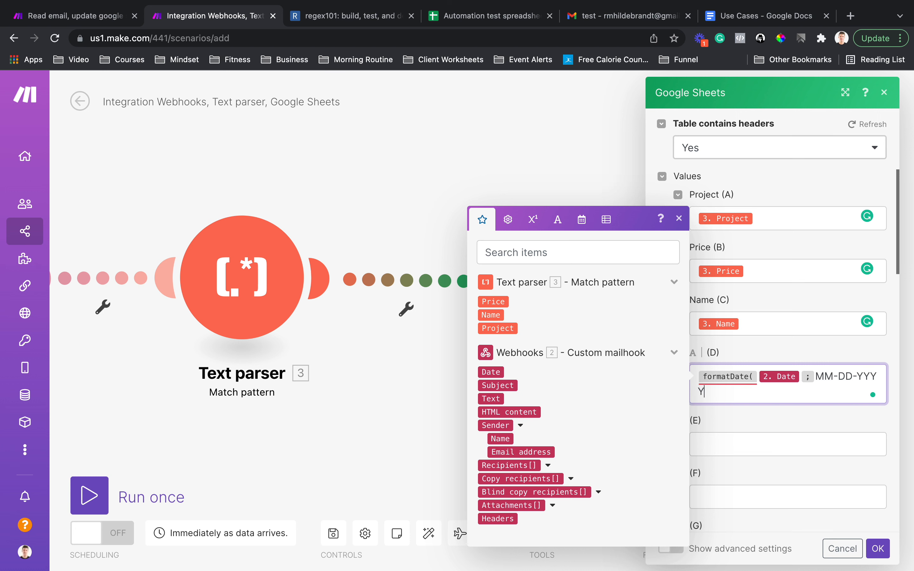
{"action": "type", "text": " hh:mm A)"}
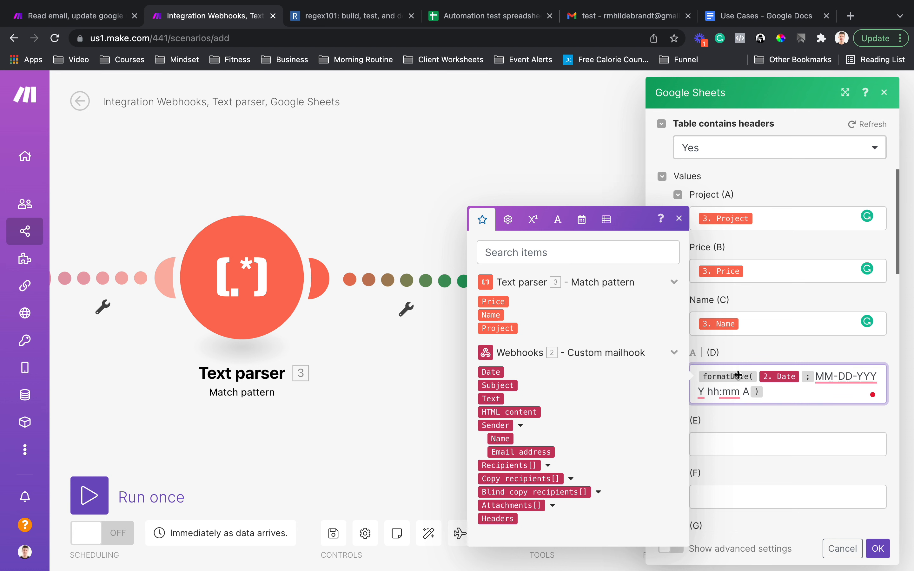
{"action": "key", "text": "Escape"}
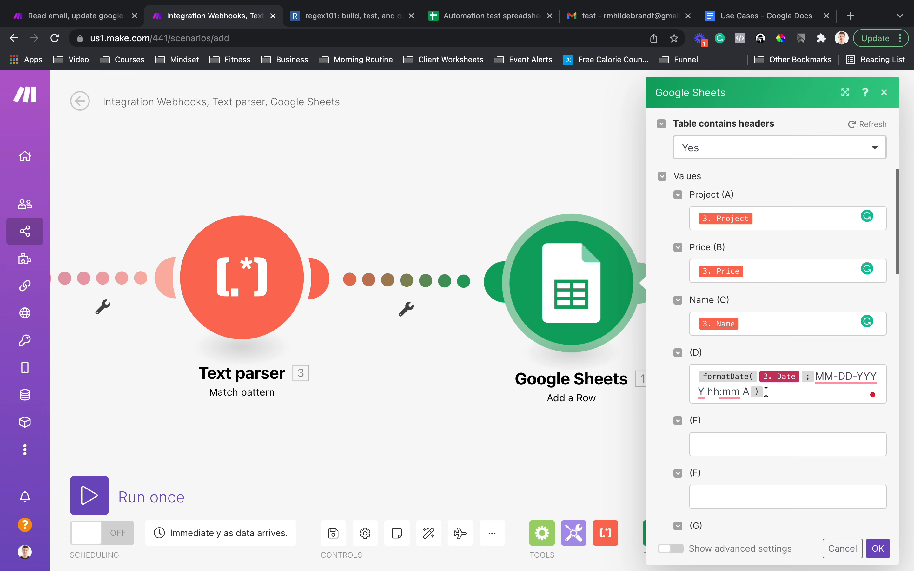
Check the column mappings and confirm the Google Sheets module's settings.
{"action": "scroll", "coordinate": [762, 361], "scroll_direction": "up", "scroll_amount": 5}
{"action": "scroll", "coordinate": [761, 360], "scroll_direction": "down", "scroll_amount": 8}
{"action": "scroll", "coordinate": [762, 360], "scroll_direction": "up", "scroll_amount": 2}
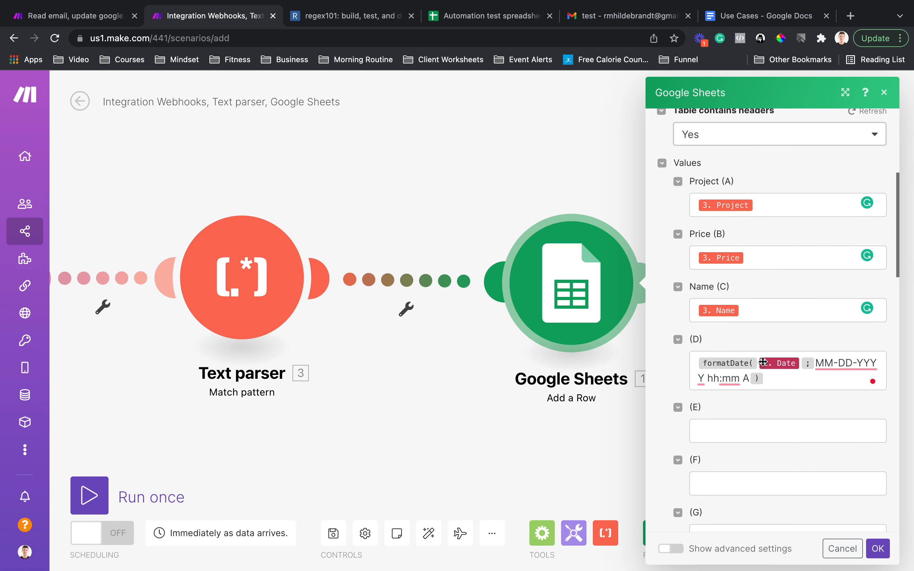
{"action": "scroll", "coordinate": [725, 354], "scroll_direction": "down", "scroll_amount": 7}
{"action": "left_click", "coordinate": [877, 547]}
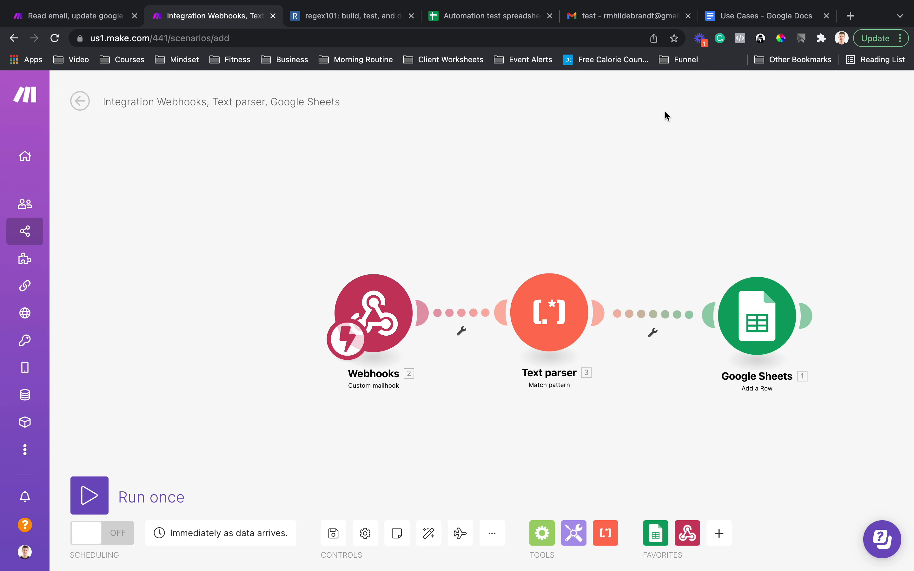
Switch to Gmail and replace the new message's body with the $51 "book report 2" project details copied from the sent email.
{"action": "left_click", "coordinate": [374, 313]}
{"action": "left_click", "coordinate": [619, 16]}
{"action": "left_click_drag", "start_coordinate": [209, 186], "coordinate": [351, 230]}
{"action": "key", "text": "super+c"}
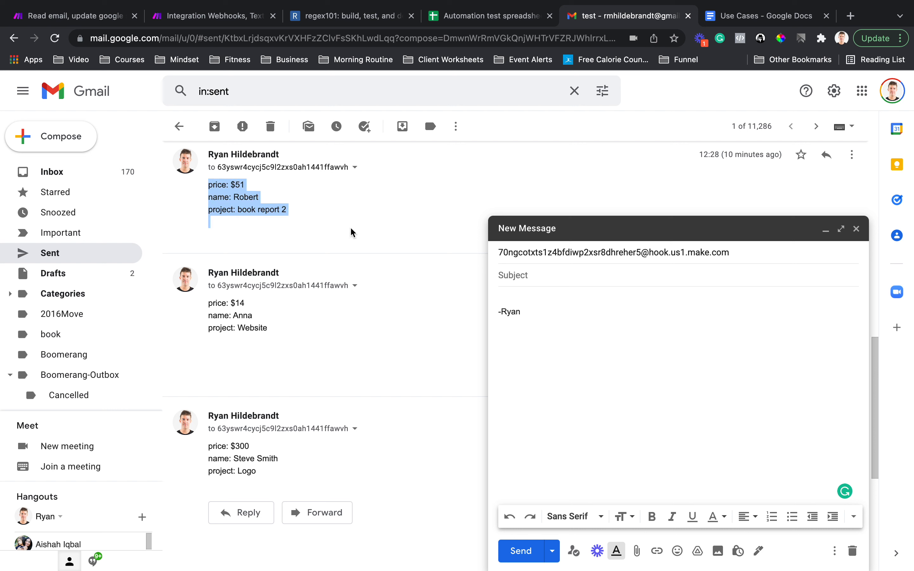
{"action": "left_click_drag", "start_coordinate": [501, 295], "coordinate": [555, 342]}
{"action": "key", "text": "super+v"}
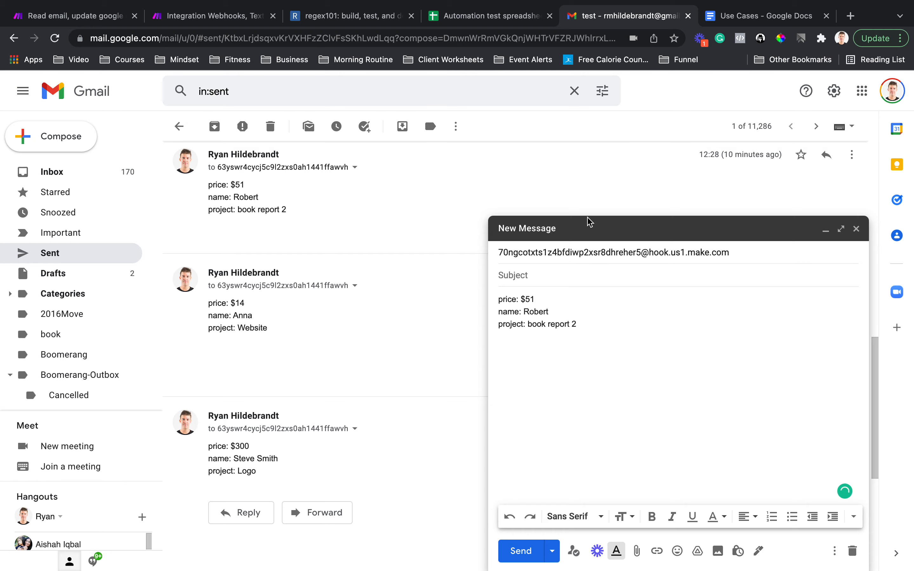
Switch to the Automation test spreadsheet and examine the existing project rows and the empty row 7.
{"action": "left_click", "coordinate": [453, 16]}
{"action": "left_click_drag", "start_coordinate": [95, 190], "coordinate": [95, 253]}
{"action": "left_click", "coordinate": [96, 254]}
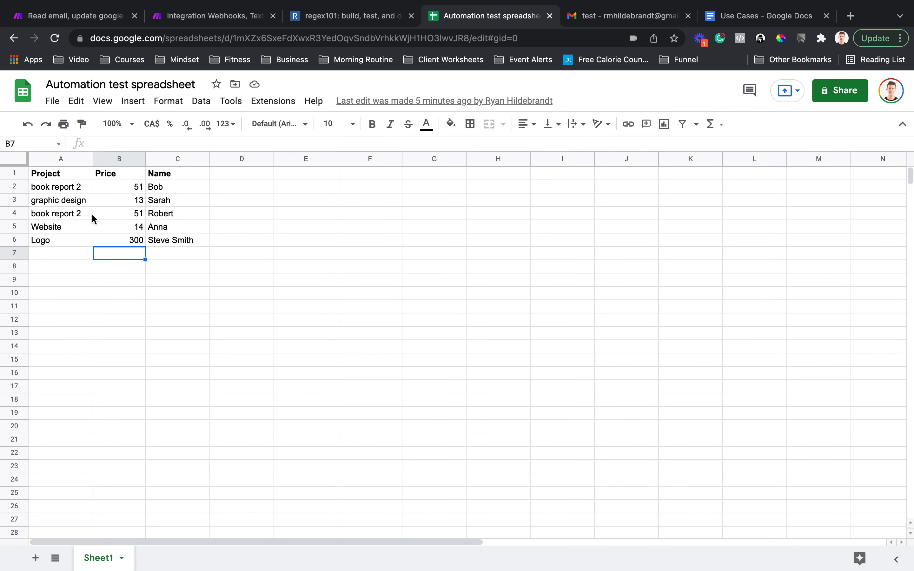
{"action": "left_click_drag", "start_coordinate": [40, 254], "coordinate": [177, 254]}
Switch to Gmail and edit the draft to price $123, a new name and project "automation test row", with subject "this is a test".
{"action": "left_click", "coordinate": [627, 16]}
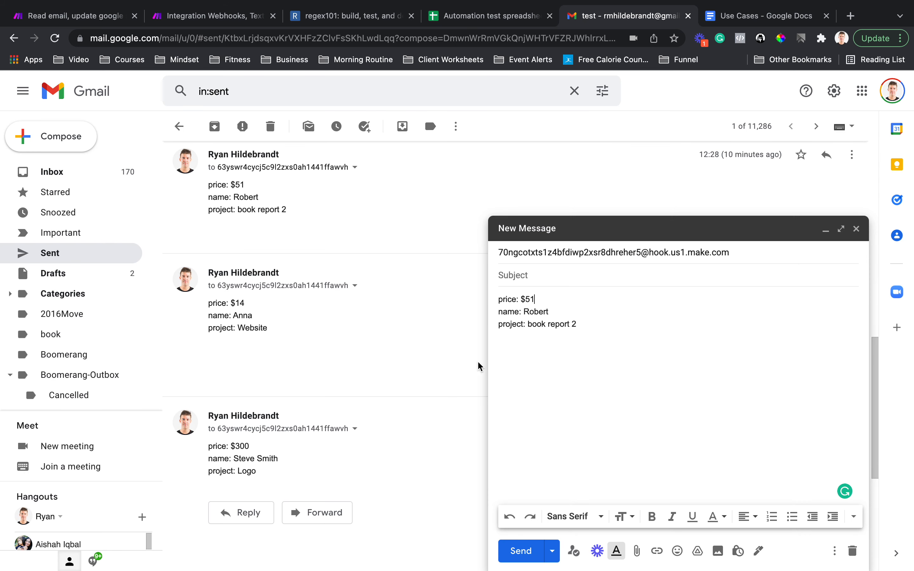
{"action": "left_click_drag", "start_coordinate": [594, 325], "coordinate": [528, 325]}
{"action": "type", "text": "automation test"}
{"action": "double_click", "coordinate": [536, 313]}
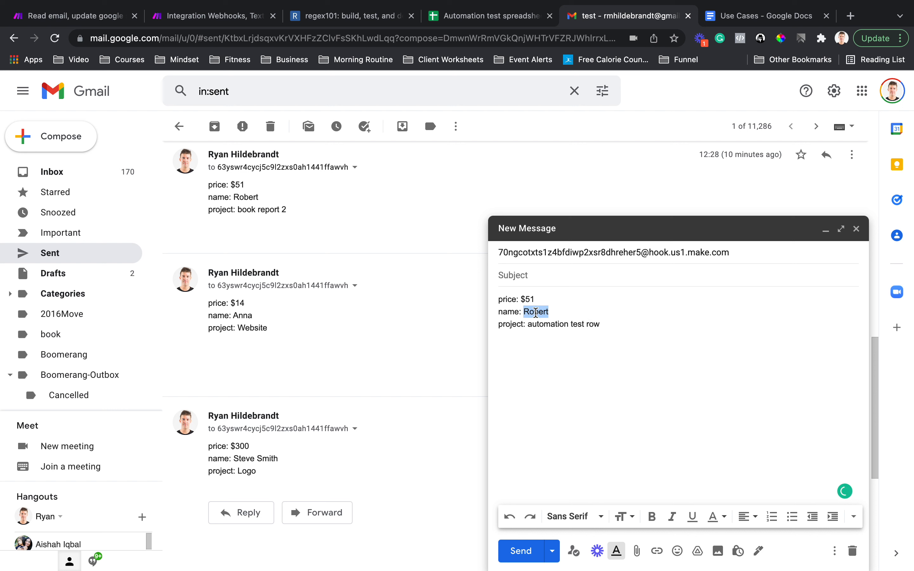
{"action": "type", "text": "Ryan"}
{"action": "type", "text": "123"}
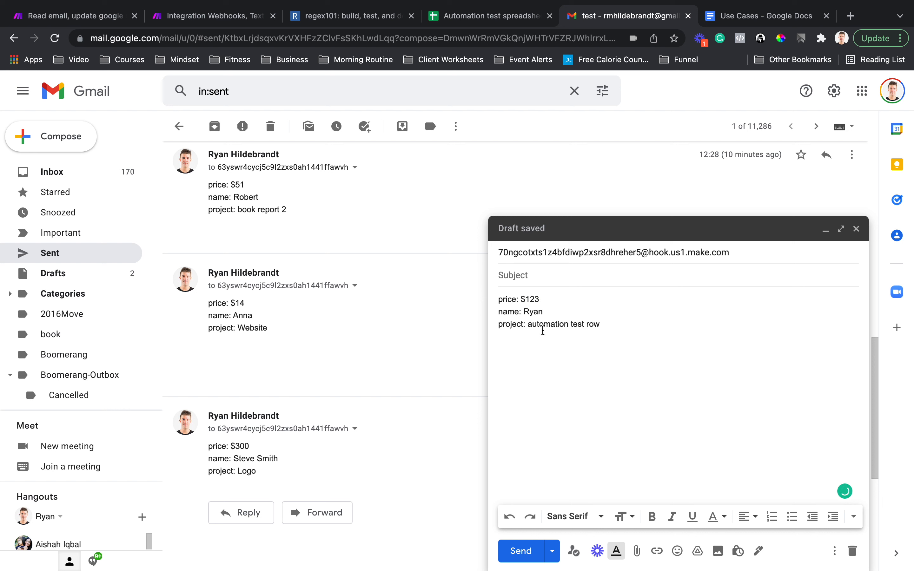
{"action": "type", "text": "this is a test"}
{"action": "left_click", "coordinate": [570, 334]}
Switch to the new Make scenario, save it and rename it "Process Incoming Order Emails".
{"action": "left_click", "coordinate": [210, 16]}
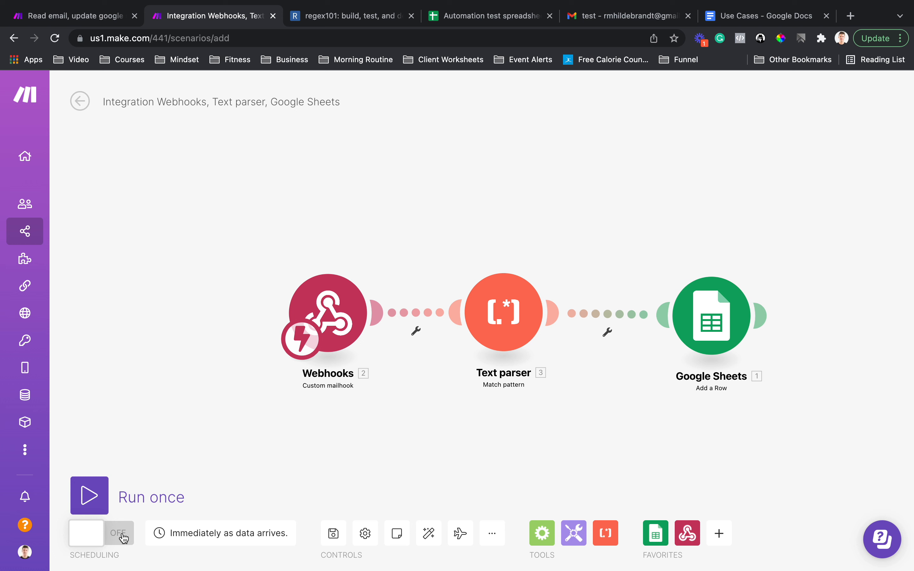
{"action": "key", "text": "super+s"}
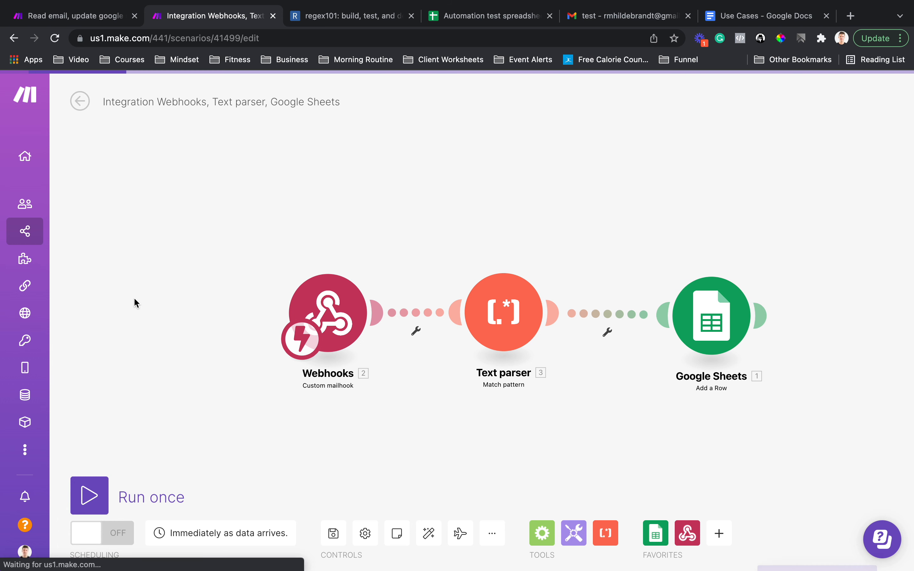
{"action": "triple_click", "coordinate": [130, 101]}
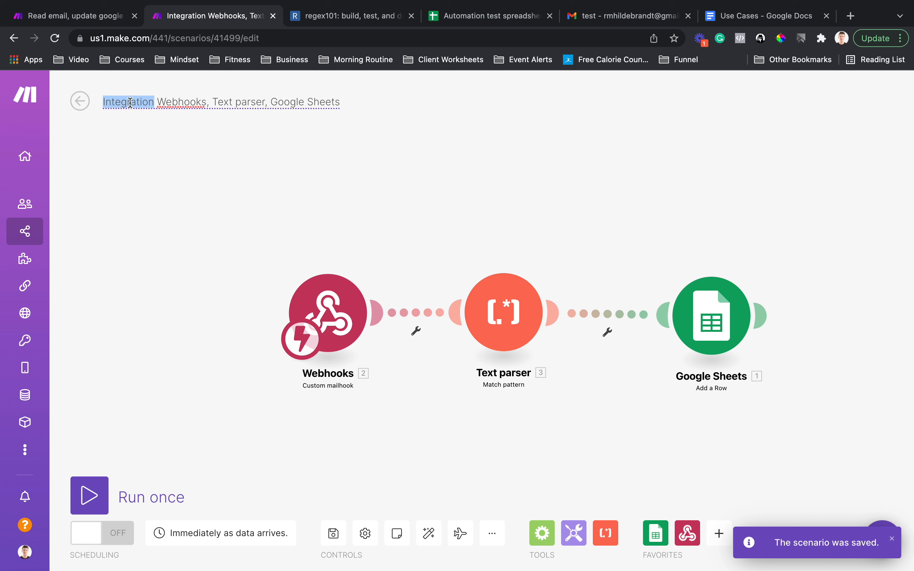
{"action": "type", "text": "Process In"}
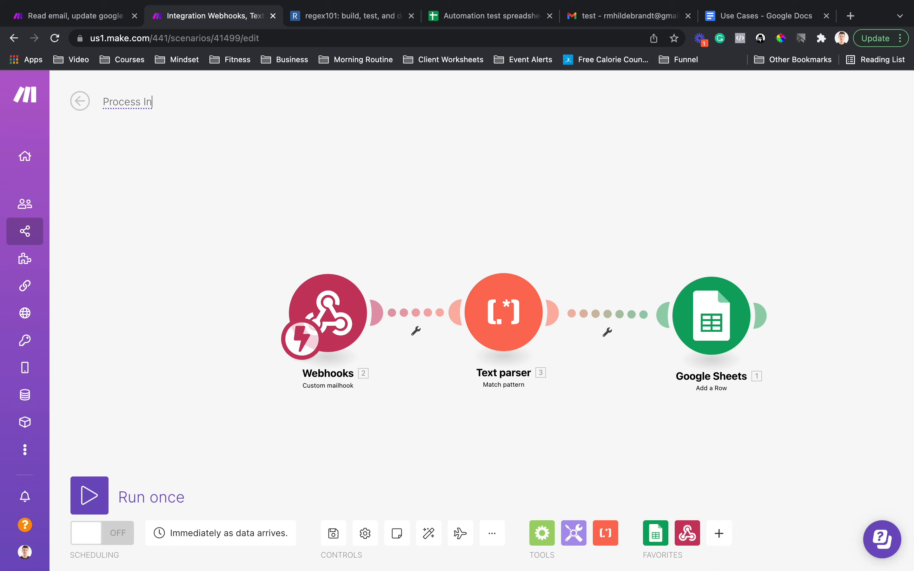
{"action": "type", "text": "coming Order Emails"}
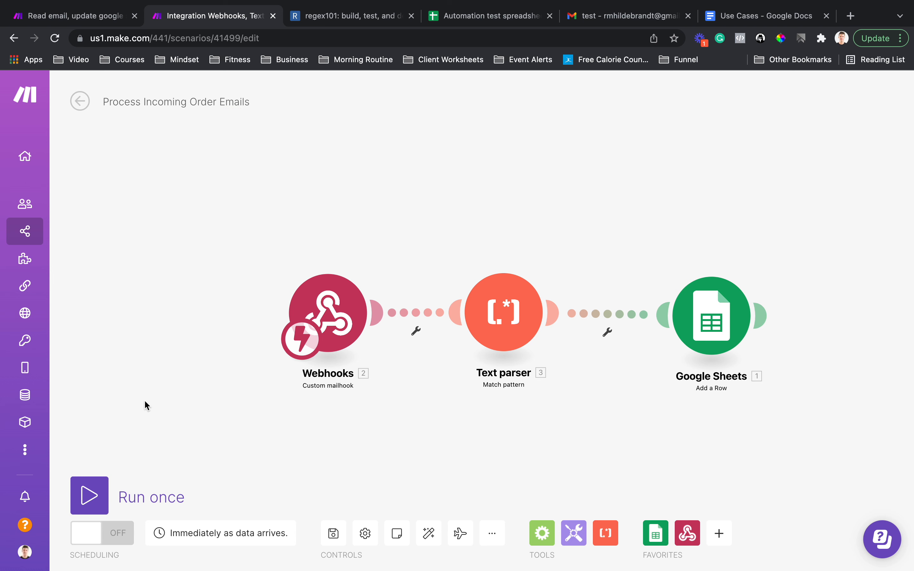
Turn the scenario's scheduling on and send the prepared "this is a test" email from Gmail.
{"action": "left_click", "coordinate": [120, 535]}
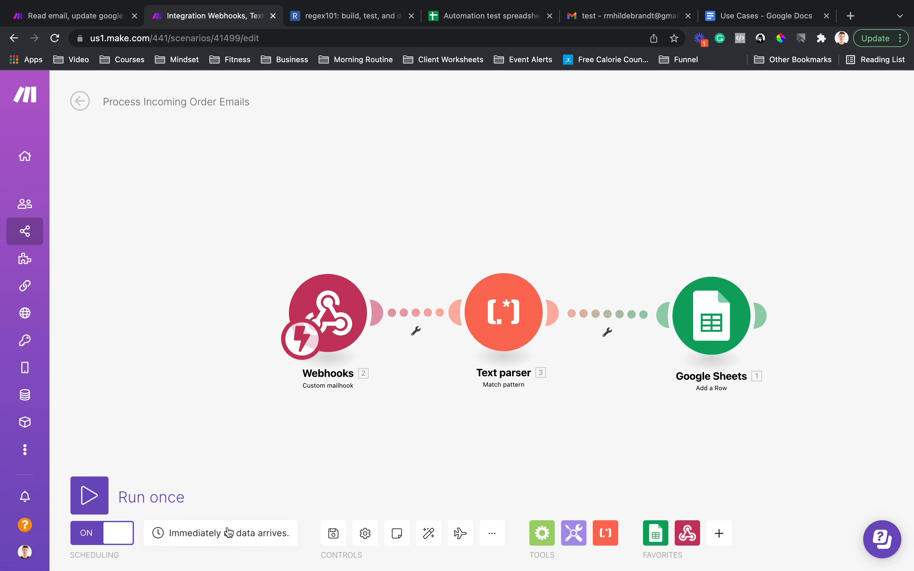
{"action": "left_click", "coordinate": [478, 23]}
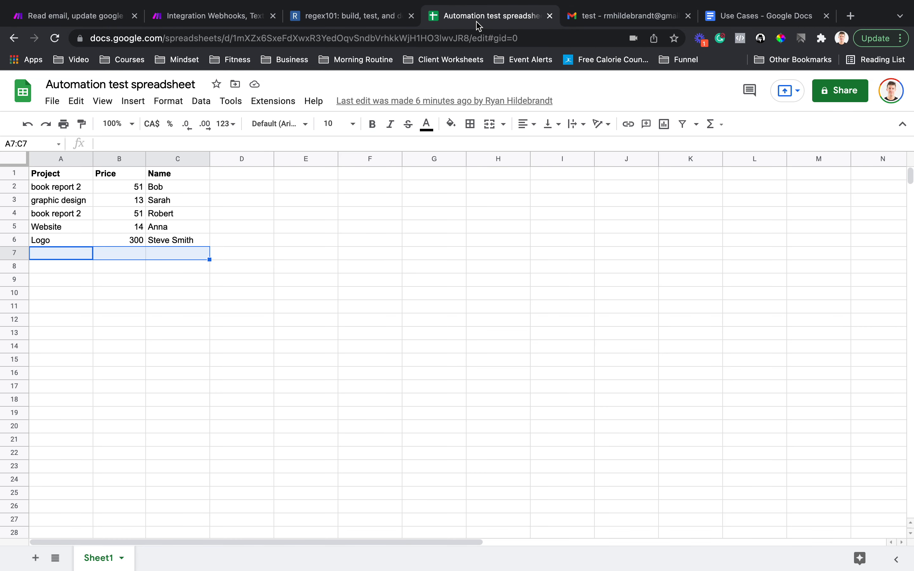
{"action": "left_click", "coordinate": [620, 18]}
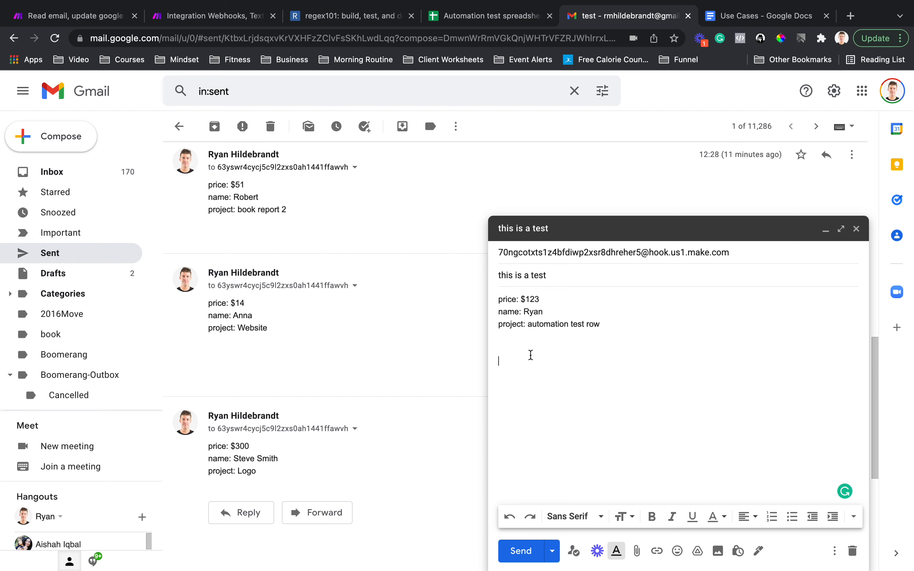
{"action": "left_click", "coordinate": [536, 361]}
{"action": "left_click", "coordinate": [521, 551]}
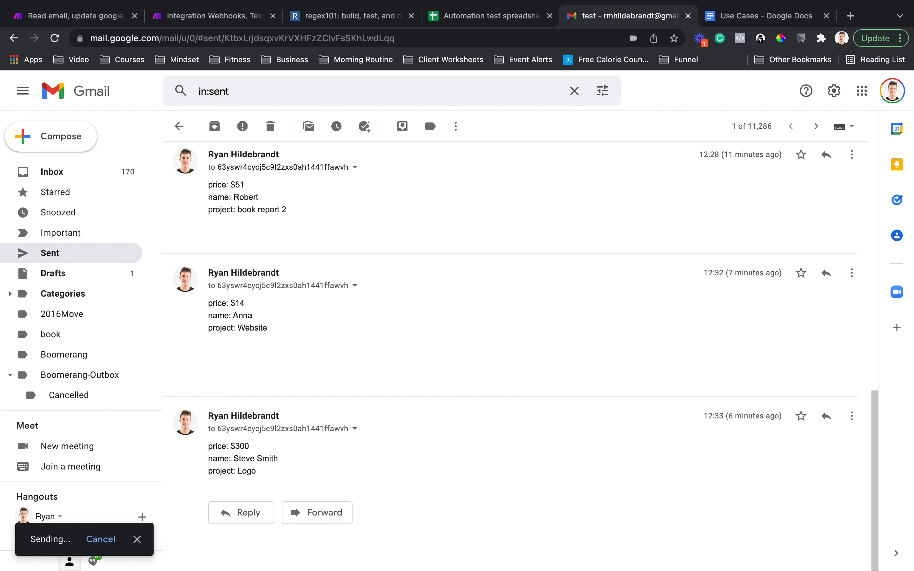
Switch to the Automation test spreadsheet and check the project, price, name and date entries in row 7.
{"action": "left_click", "coordinate": [436, 19]}
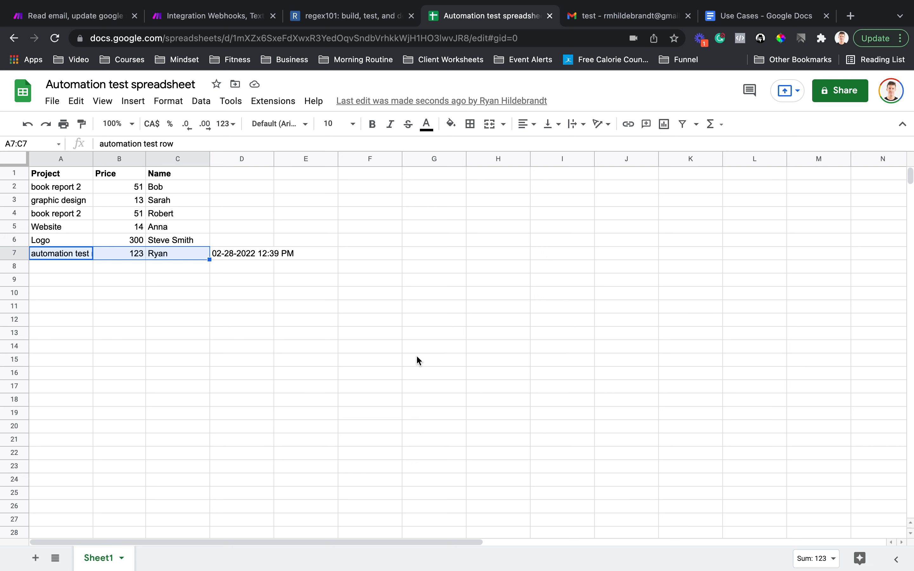
{"action": "left_click", "coordinate": [249, 321]}
{"action": "left_click_drag", "start_coordinate": [238, 253], "coordinate": [103, 254]}
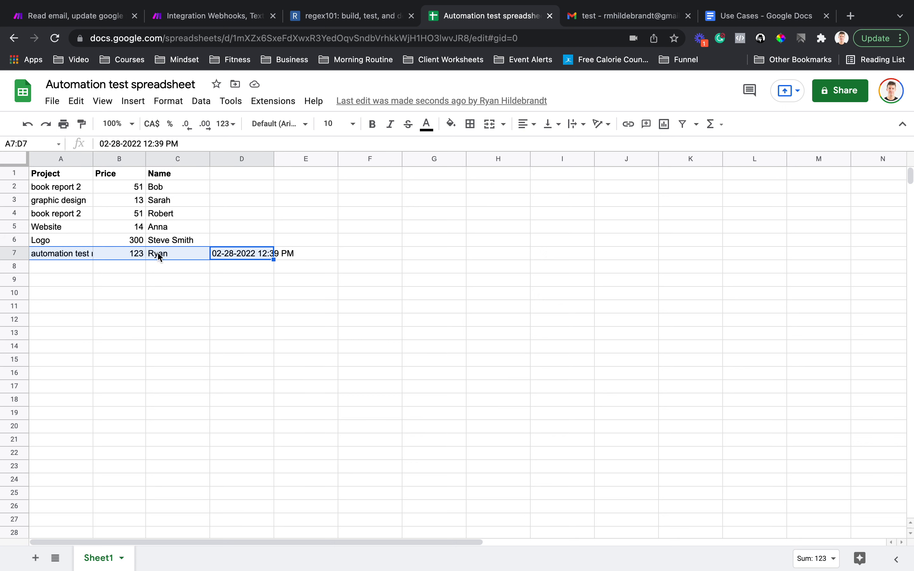
{"action": "left_click", "coordinate": [242, 266]}
Widen columns D and A of the spreadsheet so the date and project text in row 7 fit.
{"action": "left_click_drag", "start_coordinate": [273, 158], "coordinate": [322, 158]}
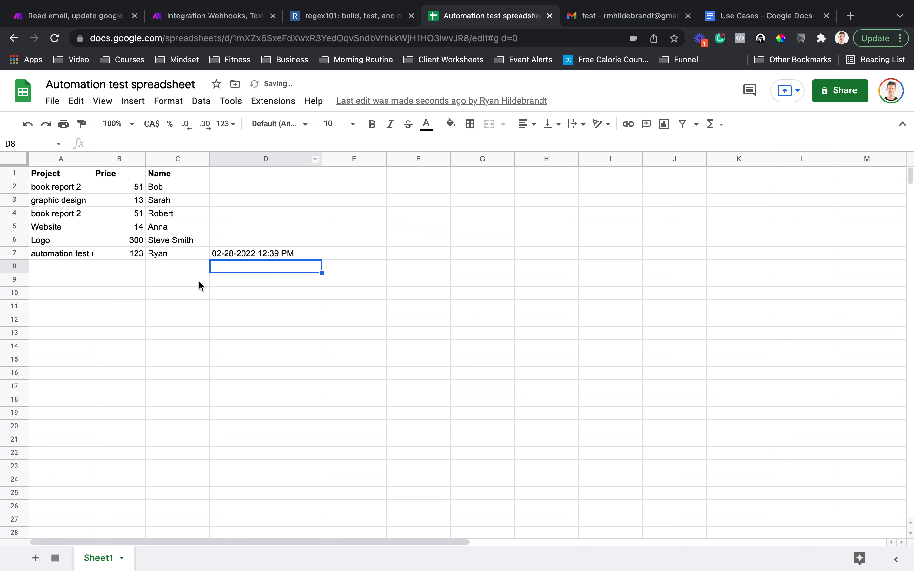
{"action": "left_click", "coordinate": [281, 252]}
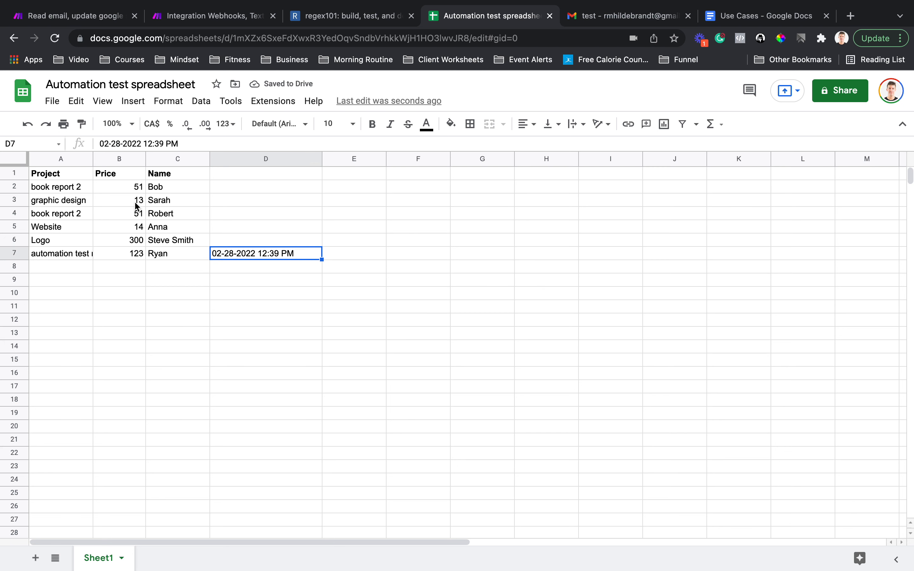
{"action": "left_click_drag", "start_coordinate": [93, 159], "coordinate": [152, 159]}
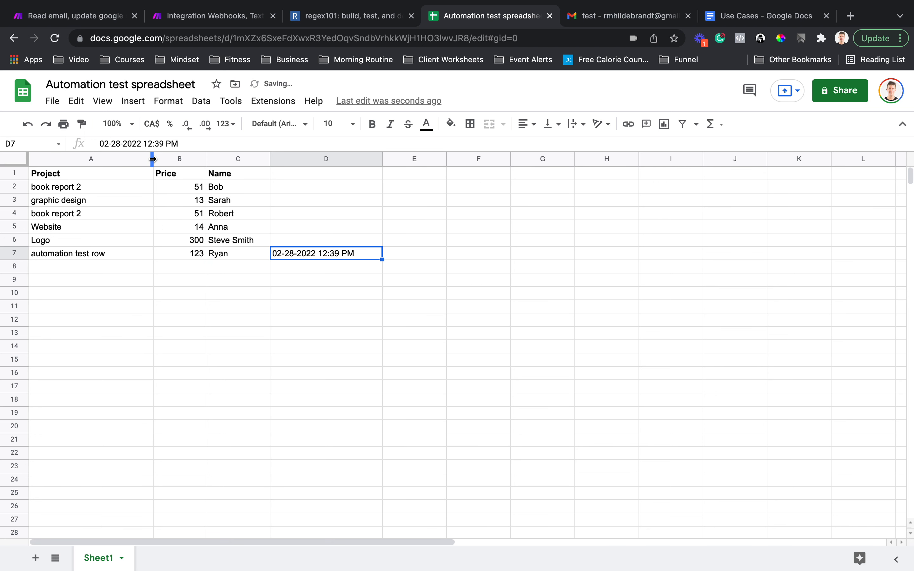
Review the Price, Name and Project capture groups of the regular expression on regex101 alongside the Make scenario.
{"action": "left_click", "coordinate": [223, 16]}
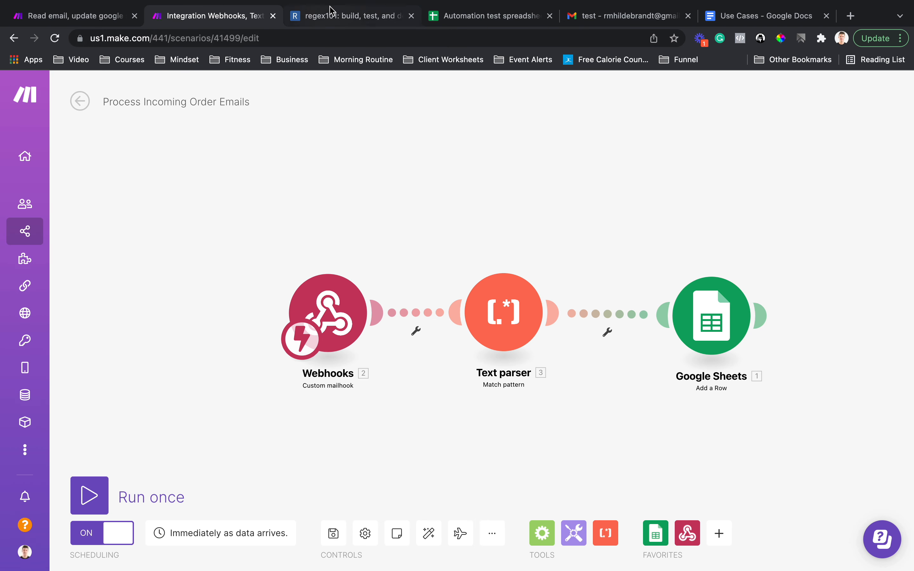
{"action": "left_click", "coordinate": [342, 19]}
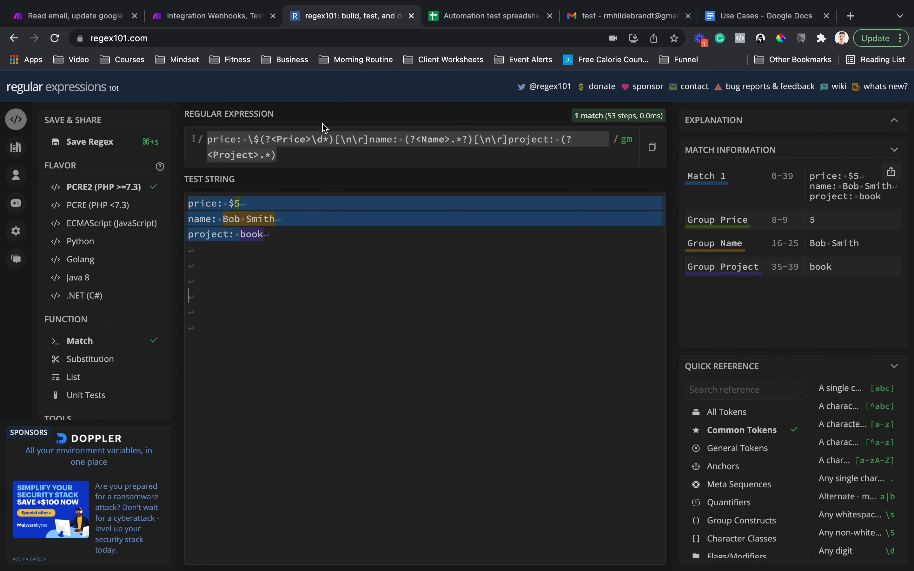
{"action": "left_click", "coordinate": [303, 152]}
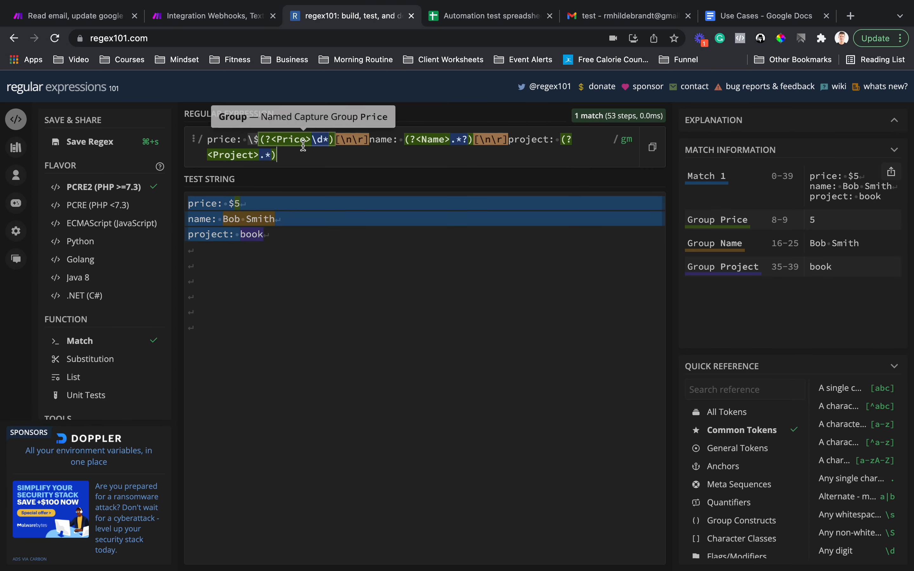
{"action": "left_click", "coordinate": [93, 40]}
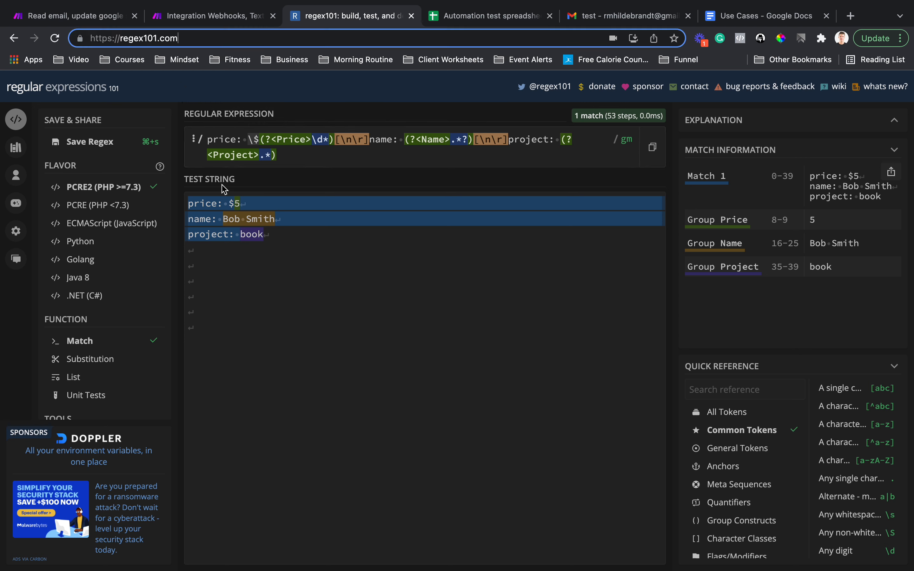
{"action": "left_click", "coordinate": [283, 295]}
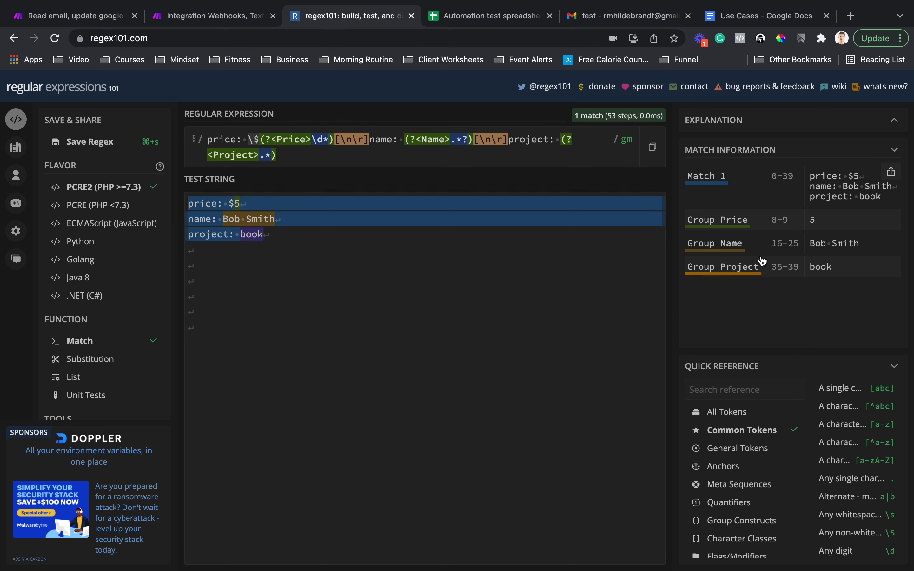
{"action": "left_click", "coordinate": [197, 28]}
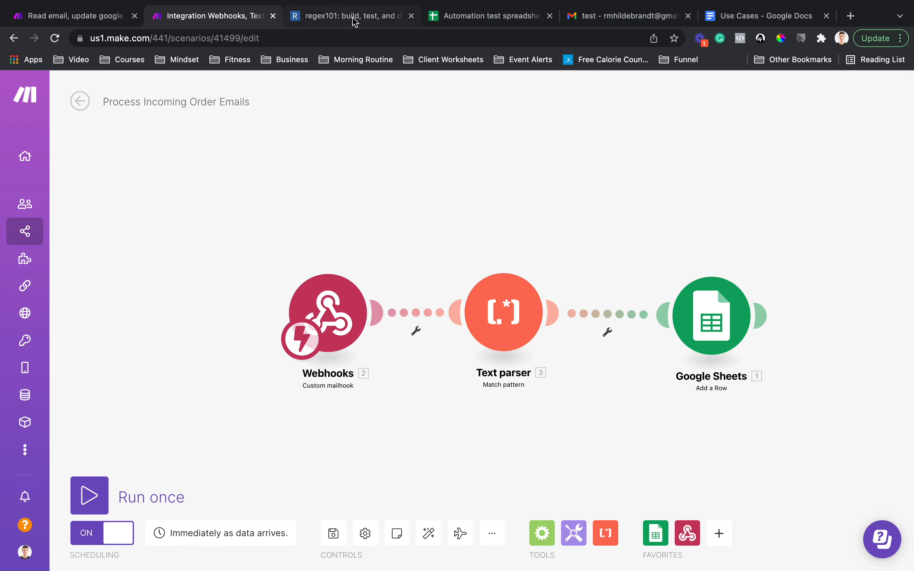
{"action": "key", "text": "ctrl+Tab"}
Close the Text parser settings in the "Read email, update google sheet" scenario and browse the list of all scenarios.
{"action": "left_click", "coordinate": [91, 20]}
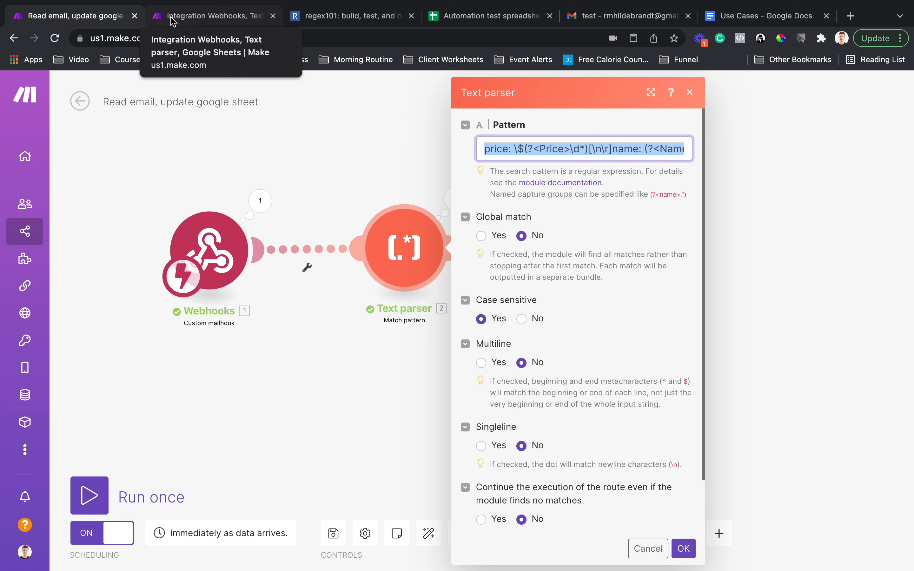
{"action": "left_click", "coordinate": [260, 169]}
{"action": "mouse_move", "coordinate": [2, 242]}
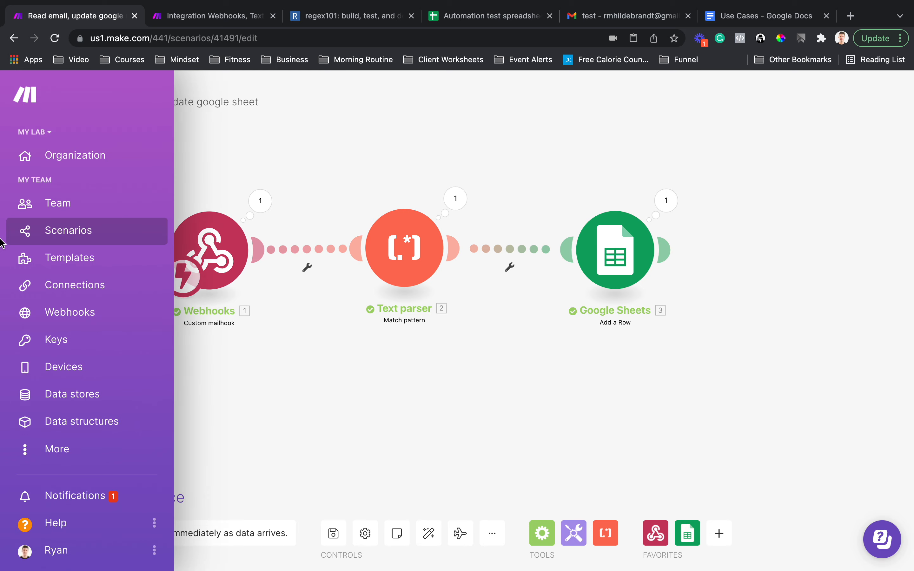
{"action": "left_click", "coordinate": [79, 239]}
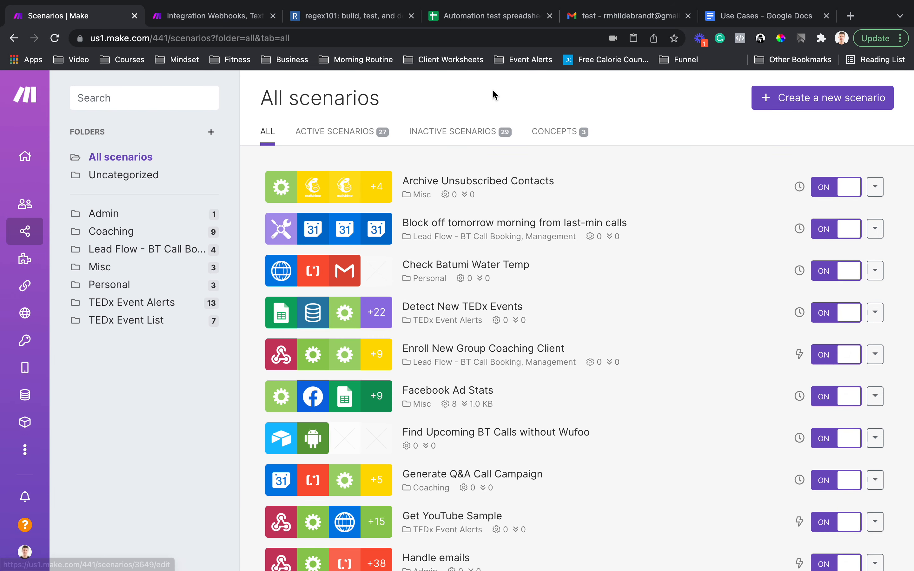
{"action": "scroll", "coordinate": [447, 365], "scroll_direction": "down", "scroll_amount": 3}
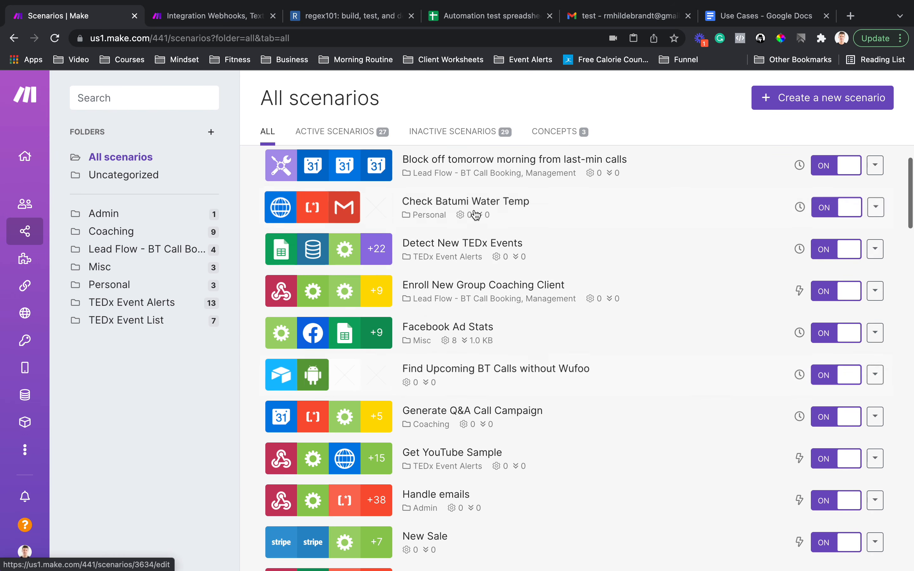
{"action": "scroll", "coordinate": [475, 216], "scroll_direction": "down", "scroll_amount": 8}
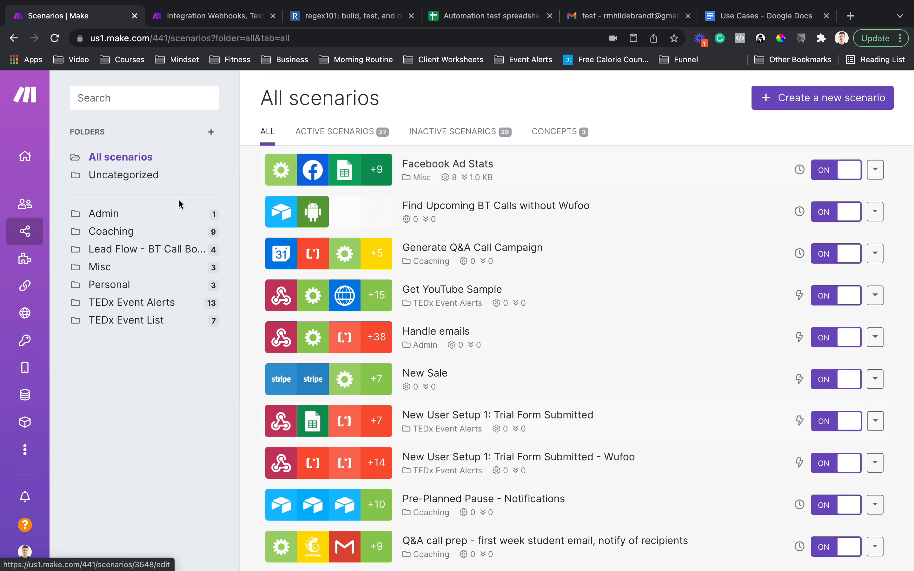
Browse the TEDx Event Alerts folder and examine the module diagram of the Detect New TEDx Events scenario.
{"action": "left_click", "coordinate": [143, 303]}
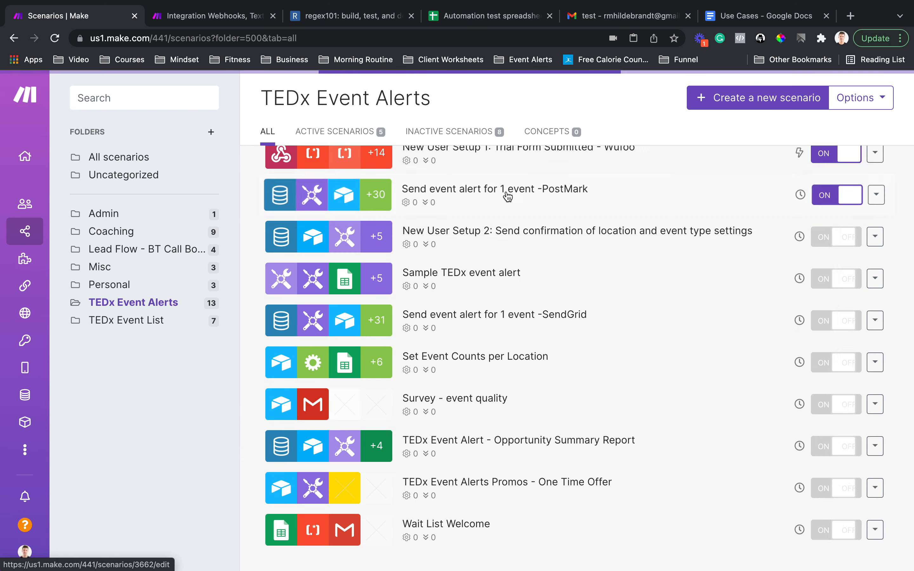
{"action": "scroll", "coordinate": [439, 318], "scroll_direction": "up", "scroll_amount": 5}
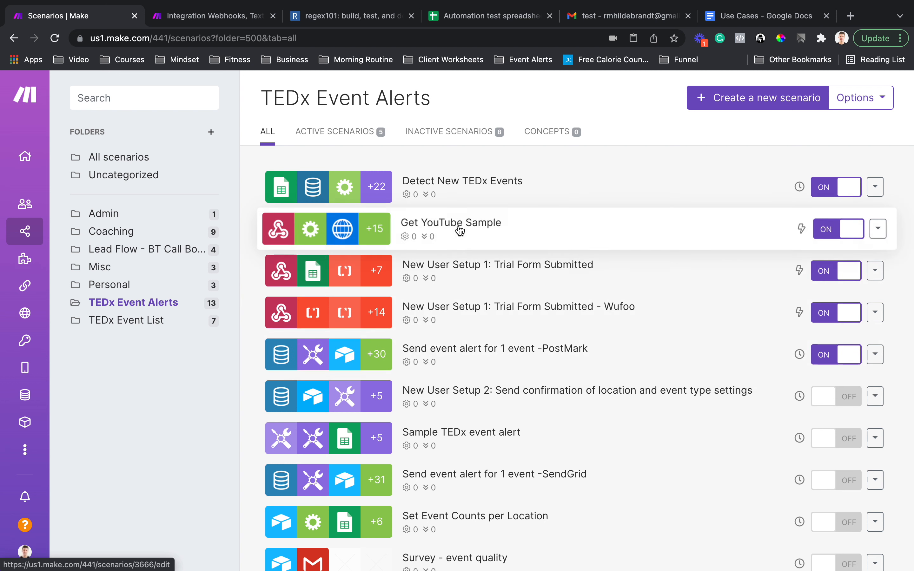
{"action": "left_click", "coordinate": [471, 184]}
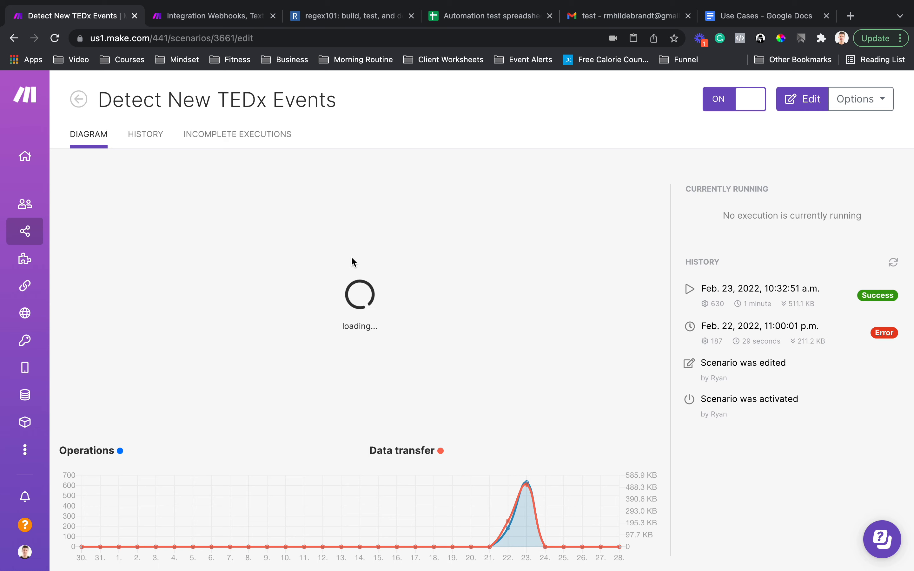
{"action": "left_click", "coordinate": [272, 228]}
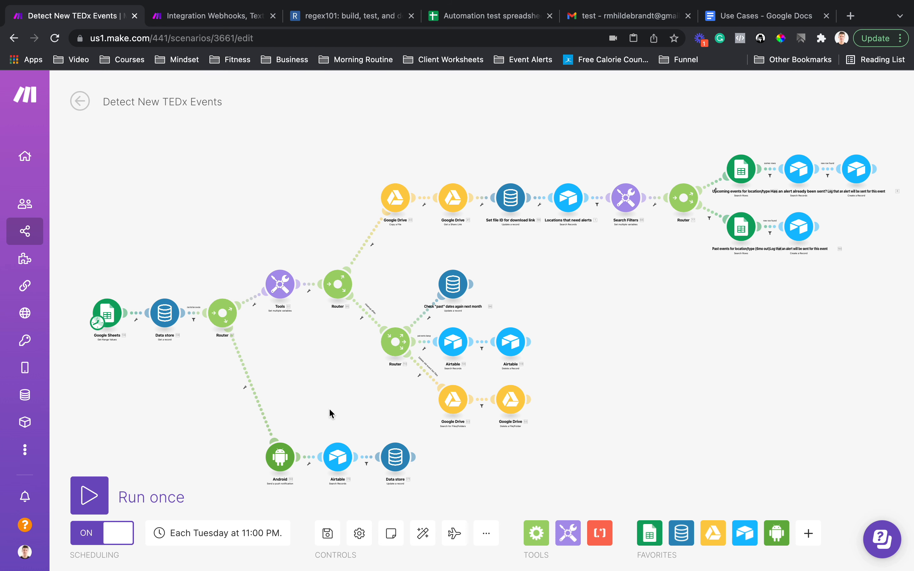
{"action": "left_click", "coordinate": [79, 101]}
Return to the Process Incoming Order Emails scenario and review the make.com address and the regex101 page.
{"action": "left_click", "coordinate": [217, 19]}
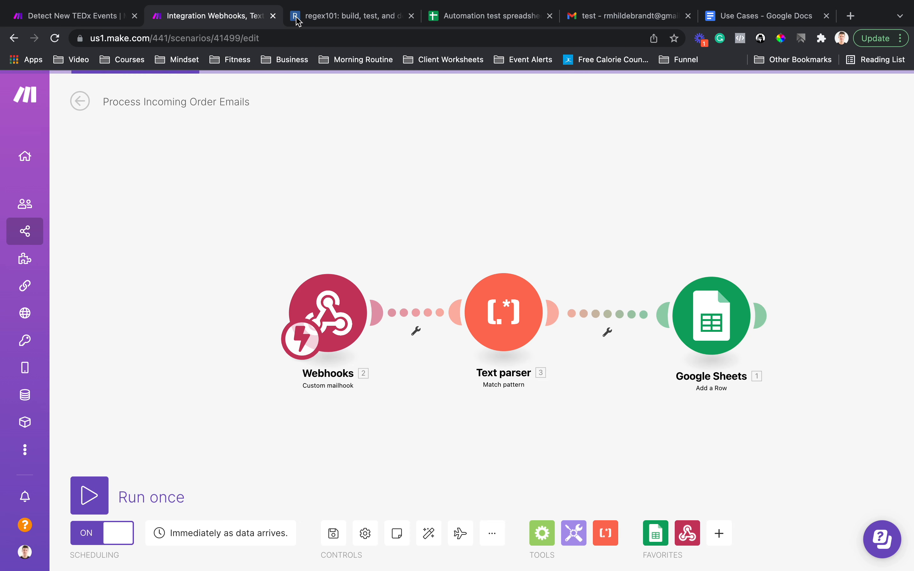
{"action": "left_click_drag", "start_coordinate": [107, 38], "coordinate": [151, 39]}
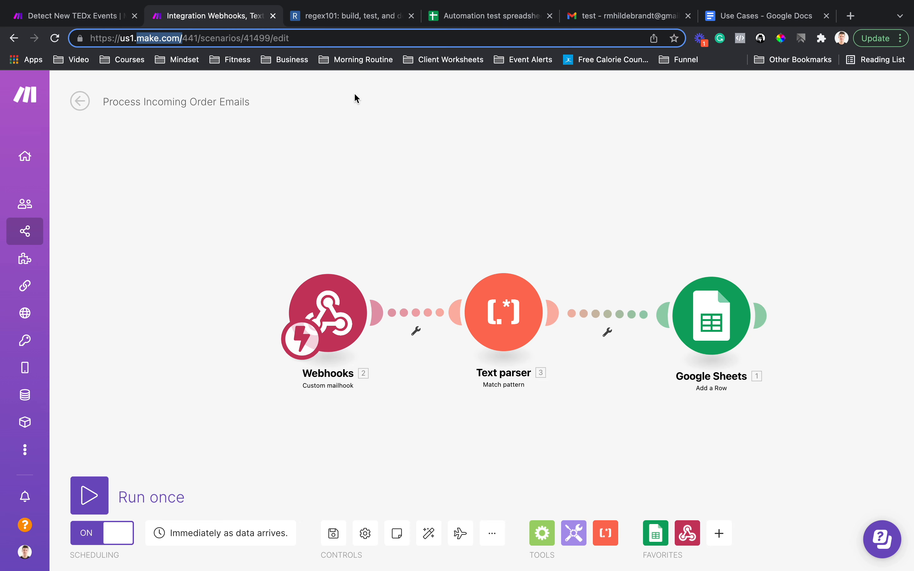
{"action": "left_click", "coordinate": [396, 16]}
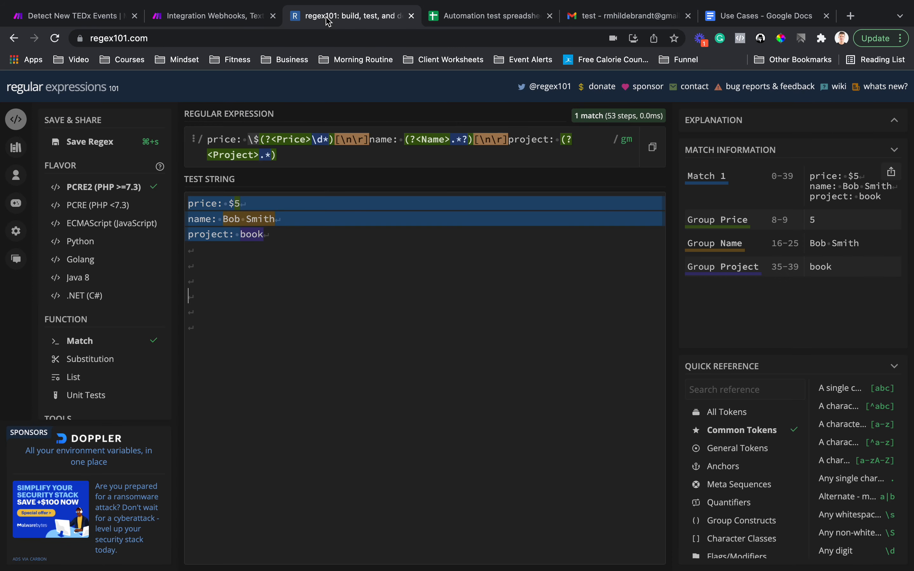
{"action": "left_click", "coordinate": [206, 17]}
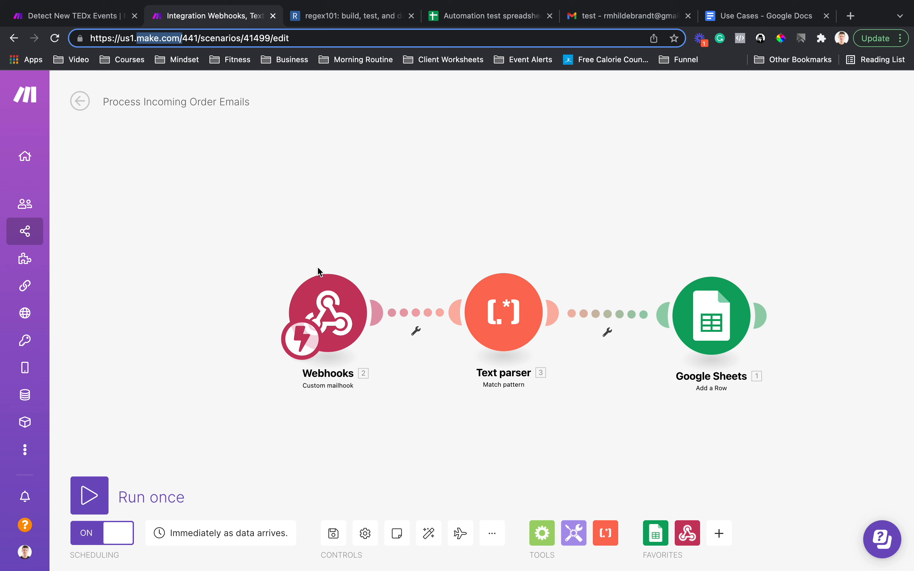